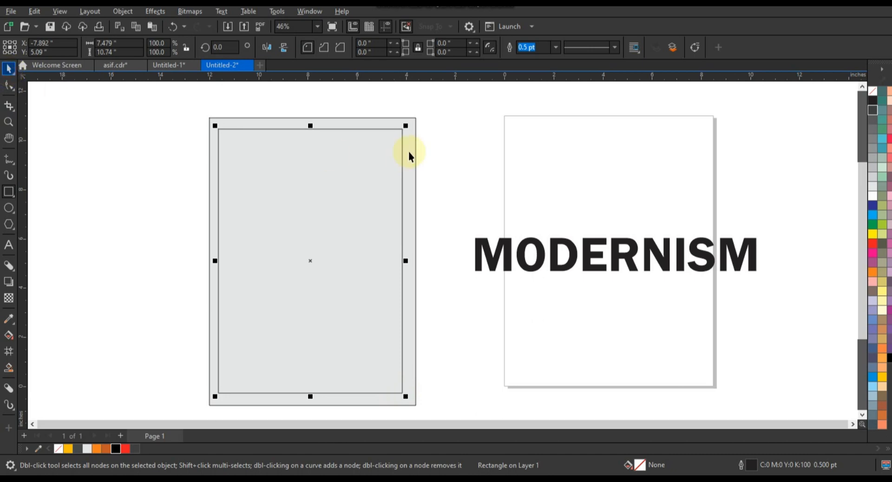
Centre the inner rectangle horizontally and vertically on the larger outer rectangle
shift+click(413, 147)
key(c)
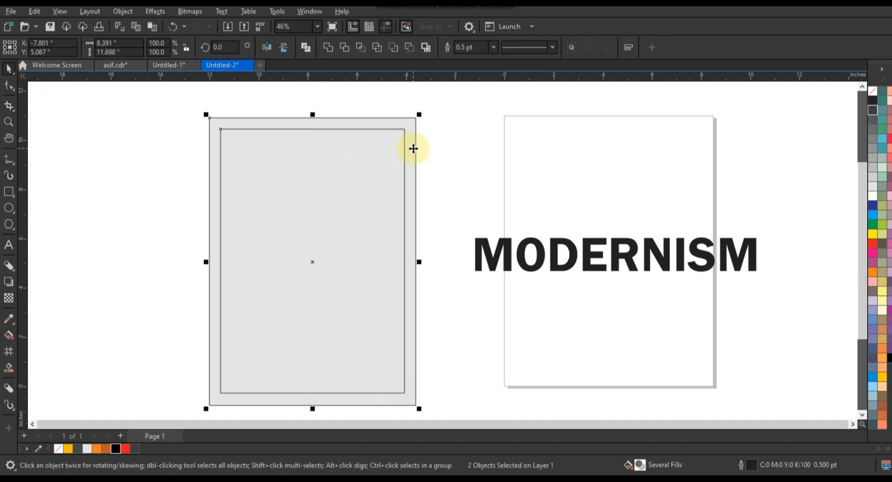
key(e)
click(465, 149)
Fill the inner rectangle with 90% black and the outer rectangle with white
click(365, 179)
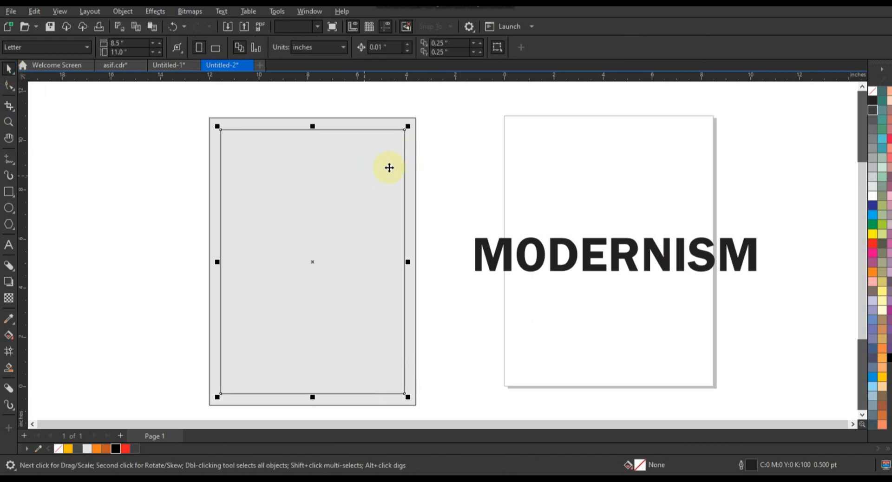
click(872, 119)
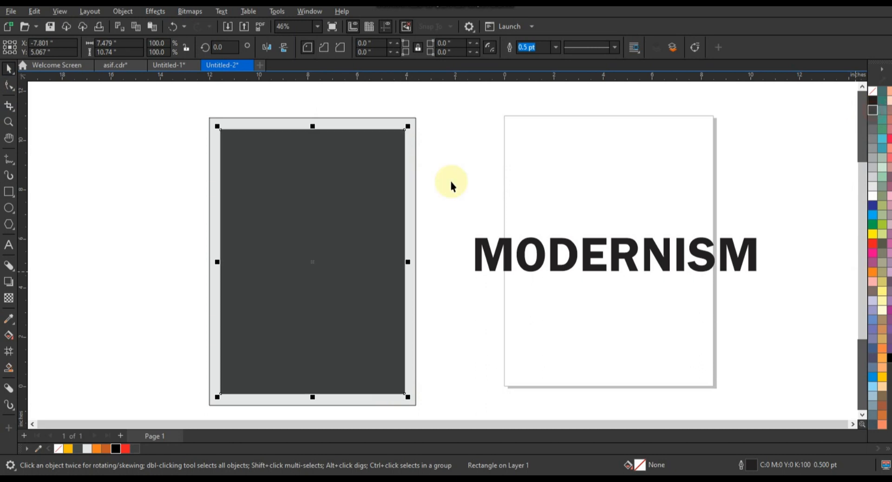
click(413, 185)
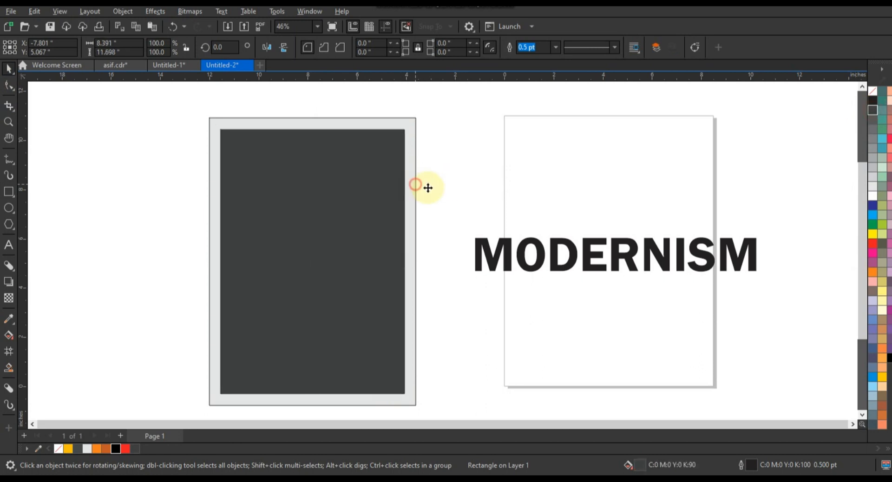
click(871, 198)
click(512, 258)
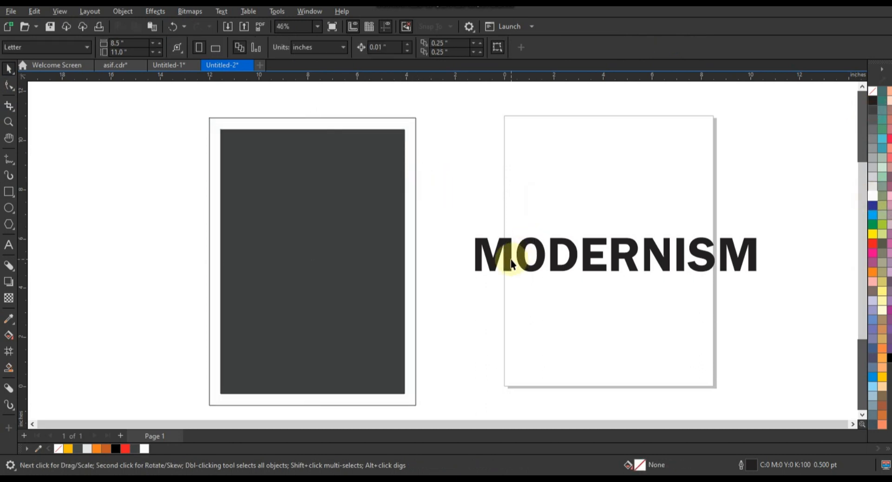
Place a duplicate of the MODERNISM text just above the original
click(543, 267)
drag(555, 267, 559, 187)
right_click(559, 187)
Split the lower MODERNISM text into three lines, MOD, ERN and ISM, and align them right
click(552, 255)
click(9, 246)
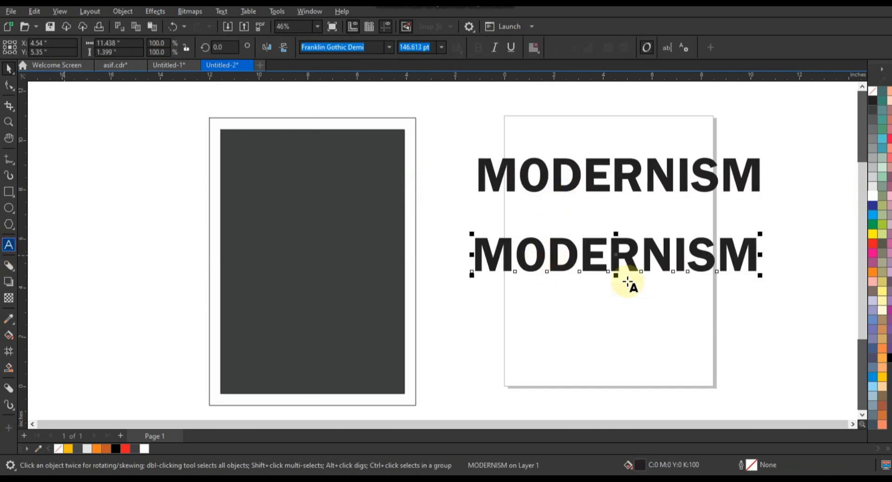
click(580, 251)
key(Return)
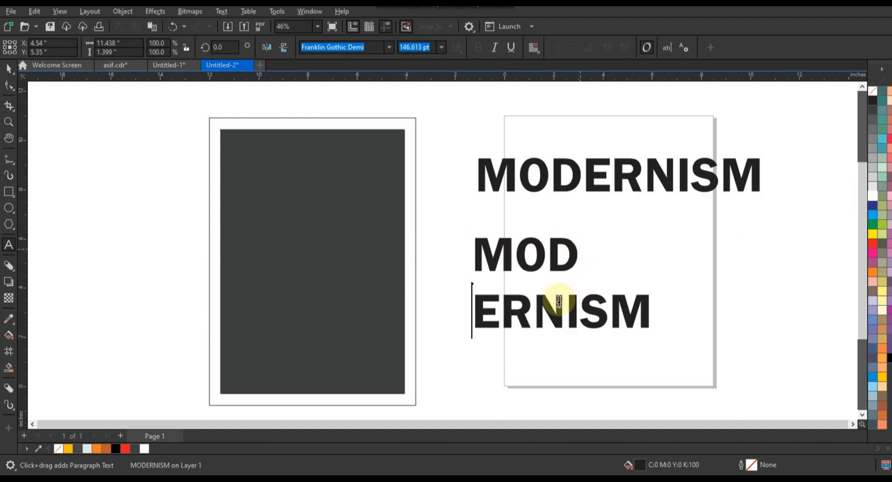
key(Return)
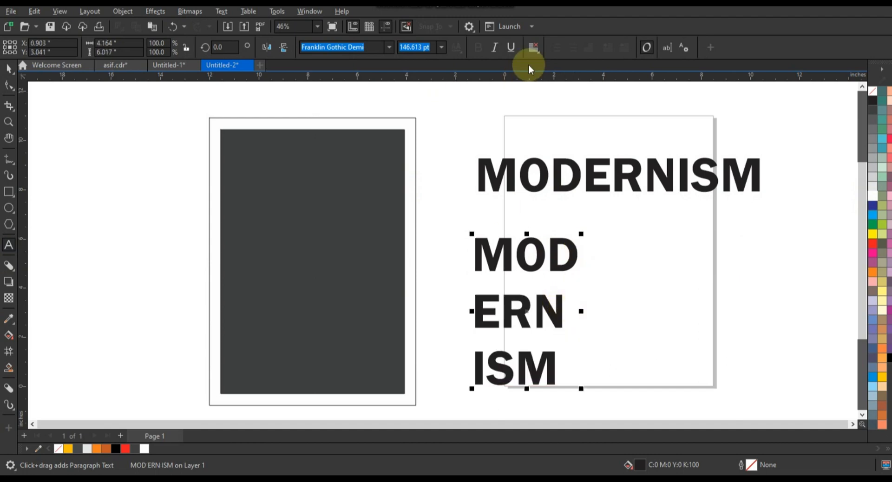
click(537, 52)
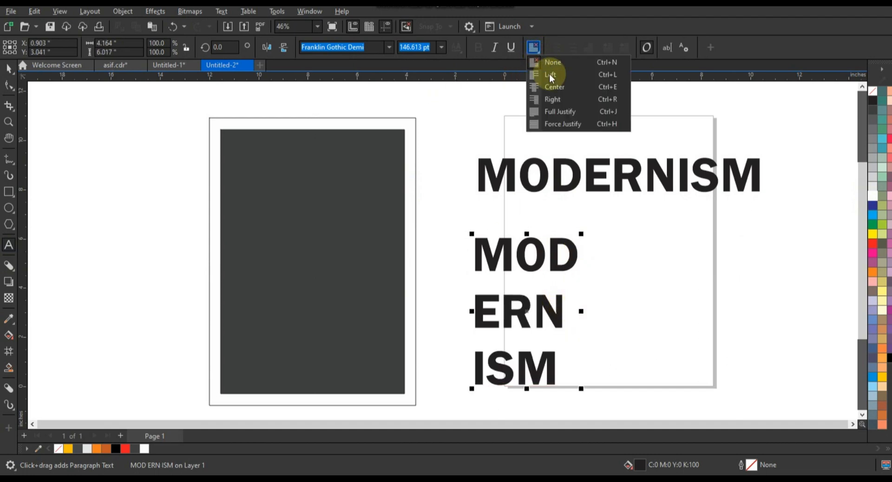
click(554, 98)
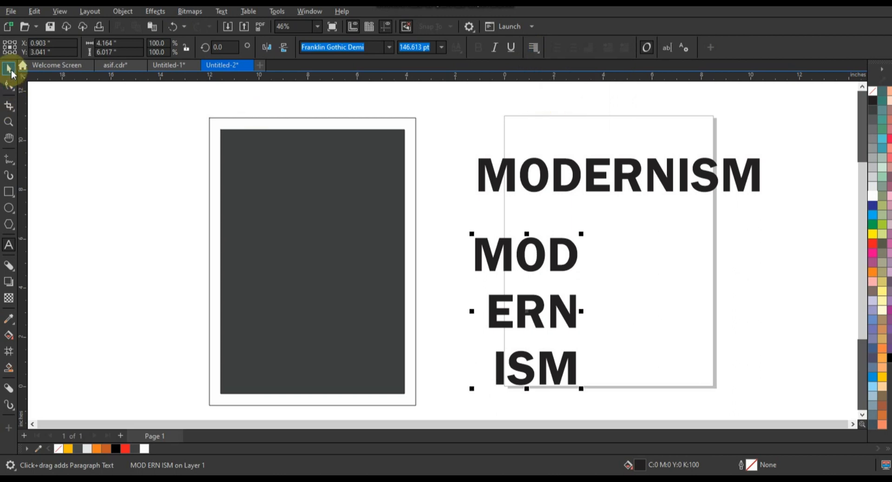
Move the three-line text onto the upper part of the dark rectangle and fill it with C100 M100 Y100 K100 black
key(ctrl+space)
drag(498, 253, 255, 167)
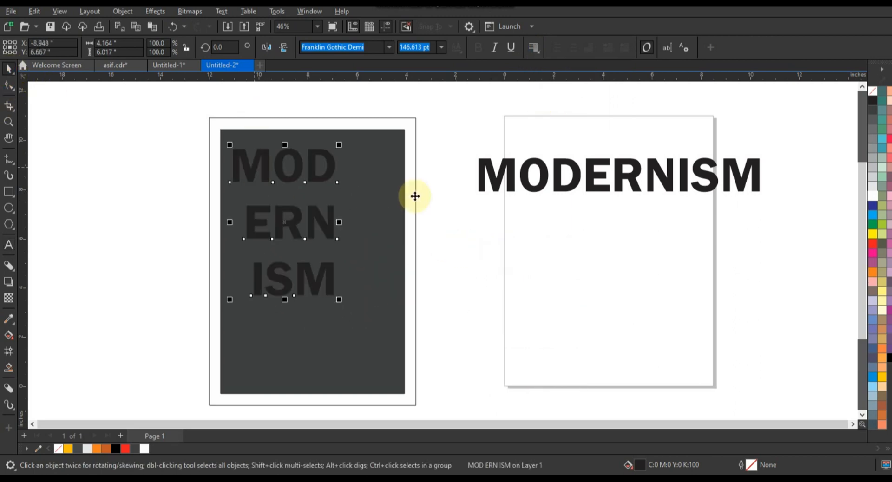
click(891, 361)
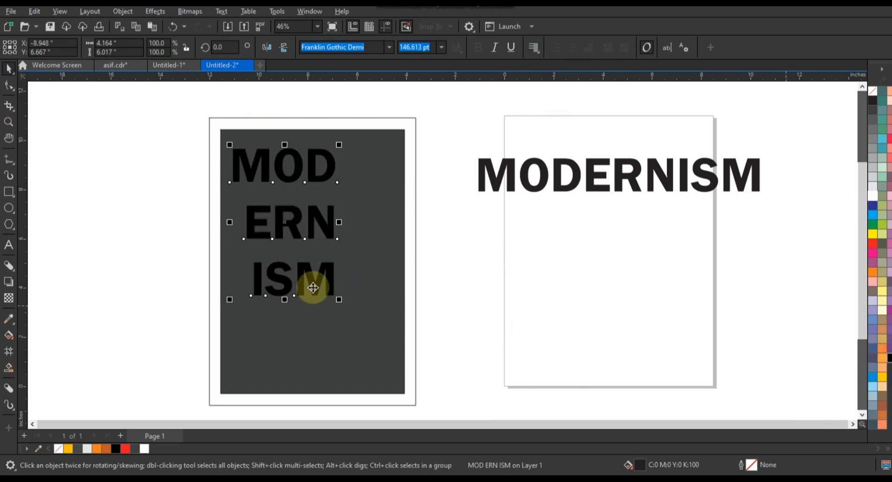
Enlarge the three-line text to about 6.5 in wide and tighten its line spacing
drag(342, 301, 394, 389)
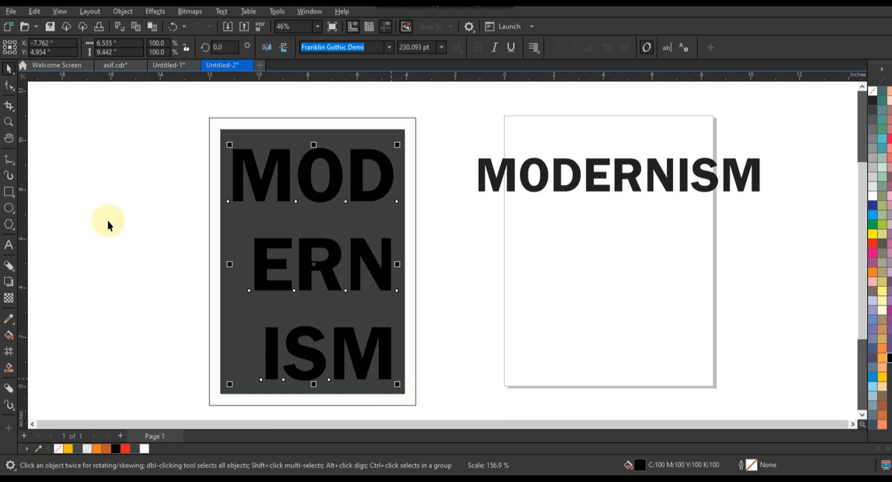
click(7, 86)
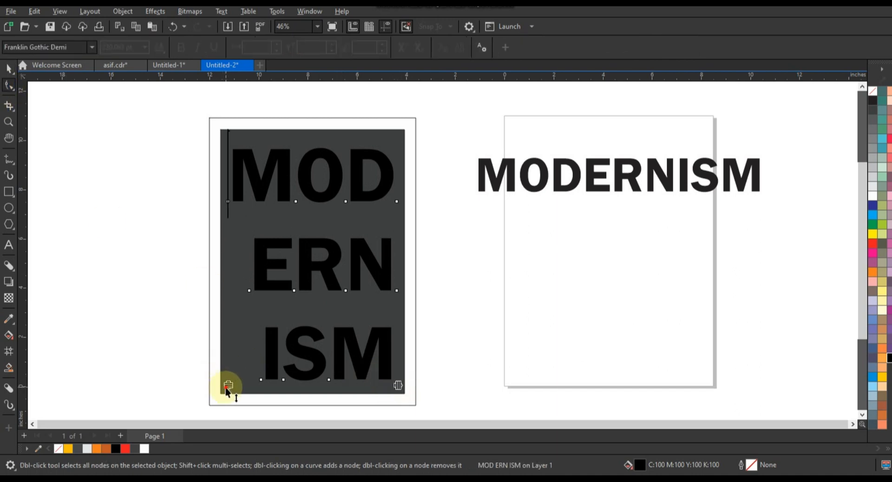
drag(230, 383, 231, 337)
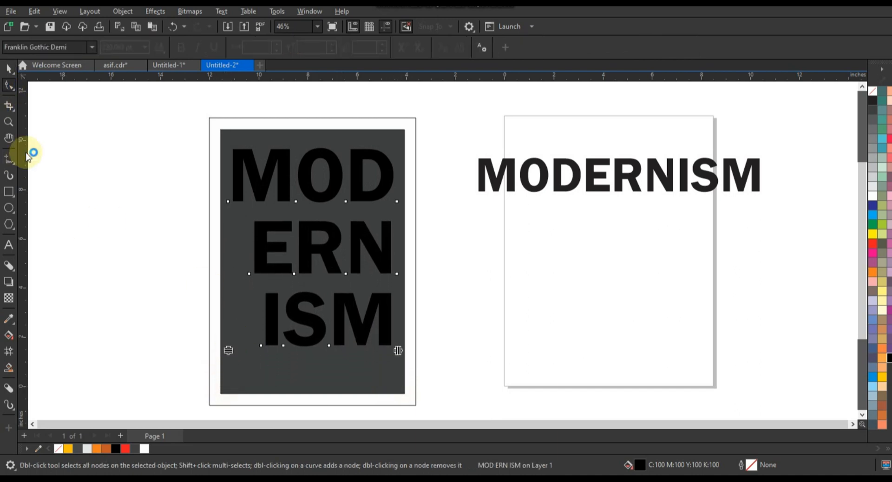
Scale and stretch the three-line text to about 7.05 by 9.81 in so it nearly fills the dark rectangle
click(11, 74)
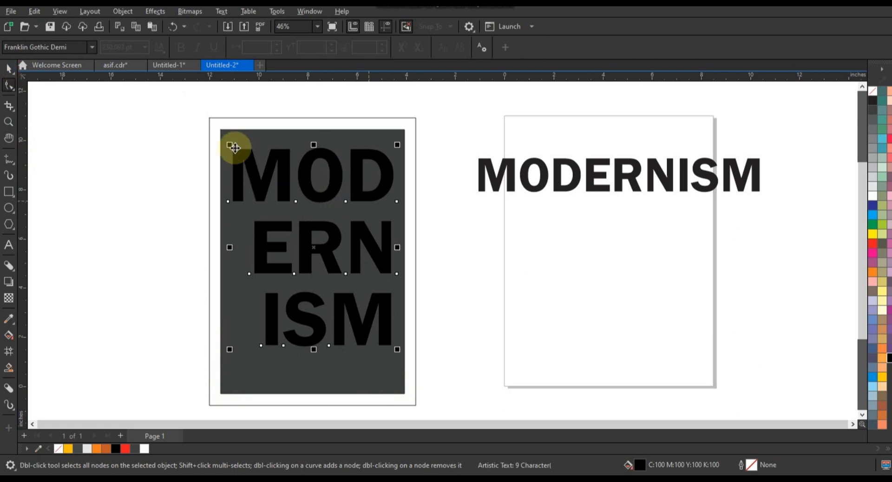
drag(230, 145, 223, 136)
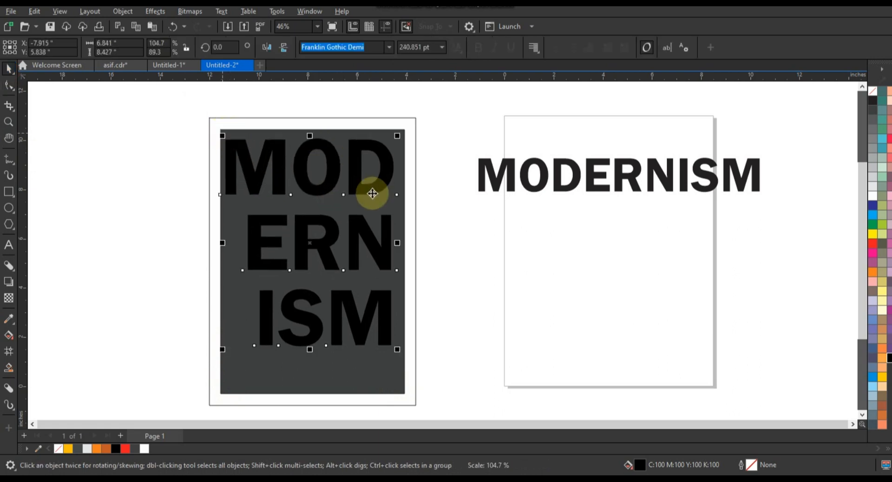
drag(398, 351, 403, 357)
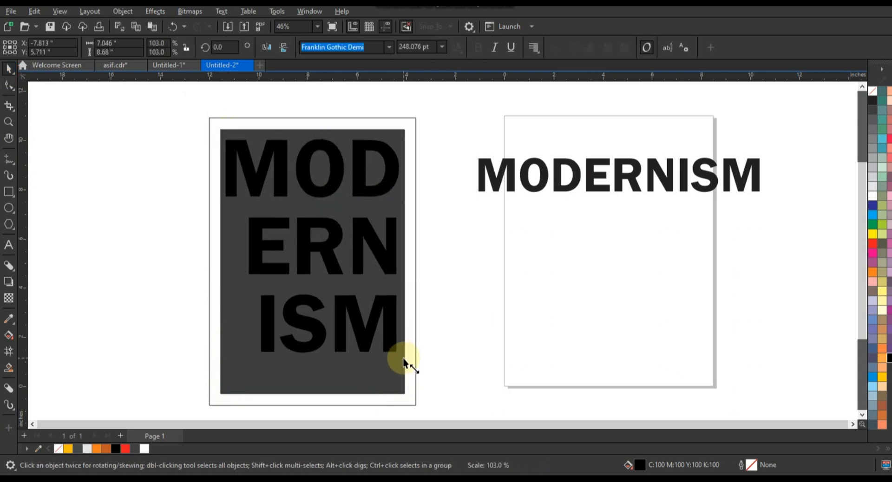
drag(314, 357, 312, 385)
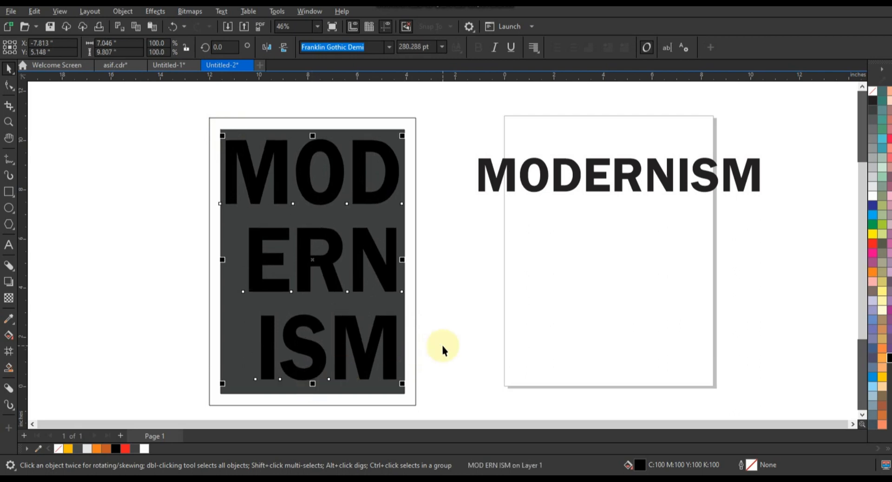
Centre the three-line text on the dark rectangle and combine the two so the letters are cut out
shift+click(391, 218)
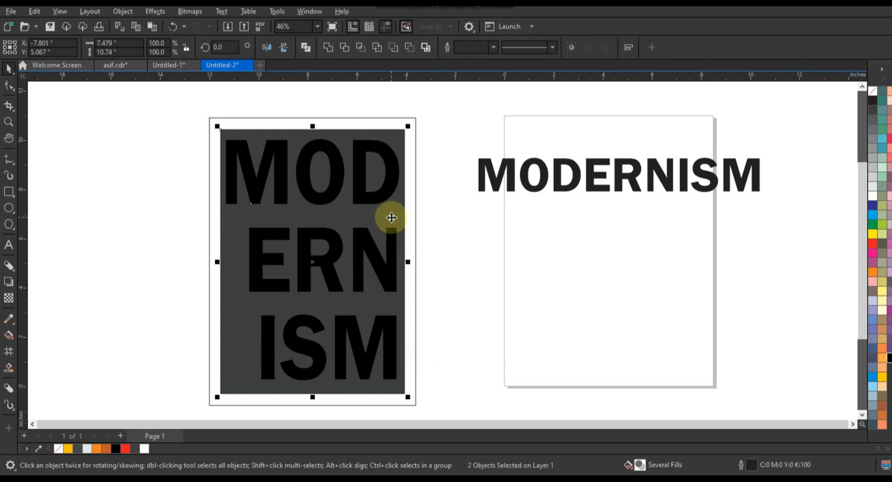
click(305, 47)
click(135, 180)
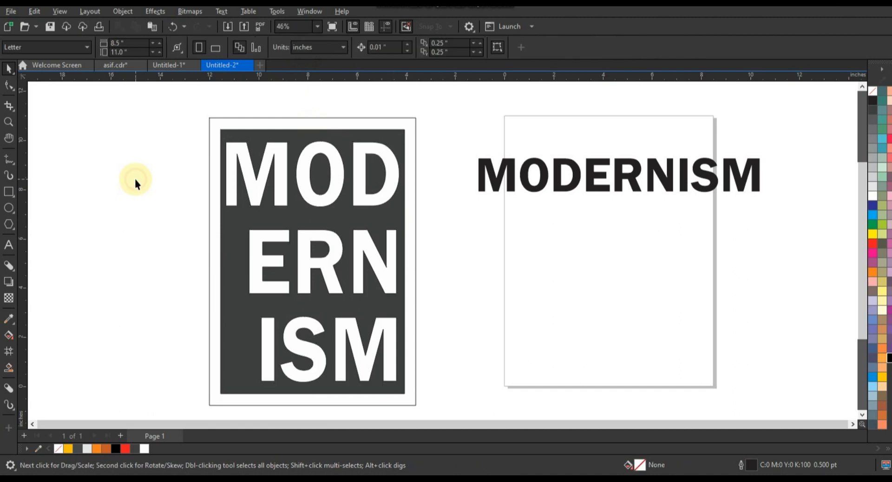
Break the remaining MODERNISM text apart into separate letters
click(537, 193)
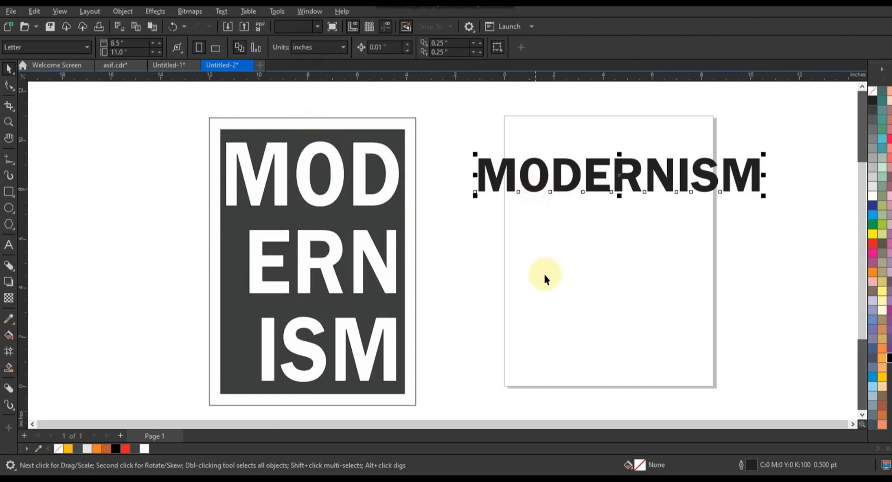
click(133, 12)
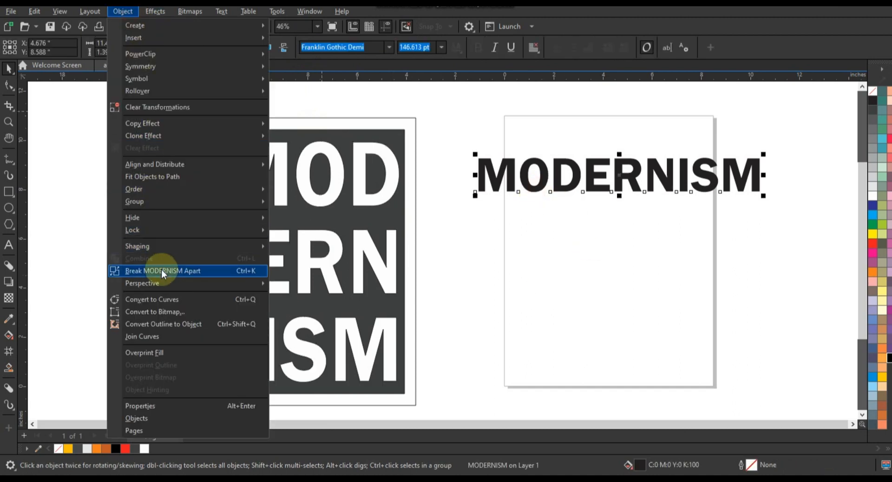
click(288, 268)
click(528, 266)
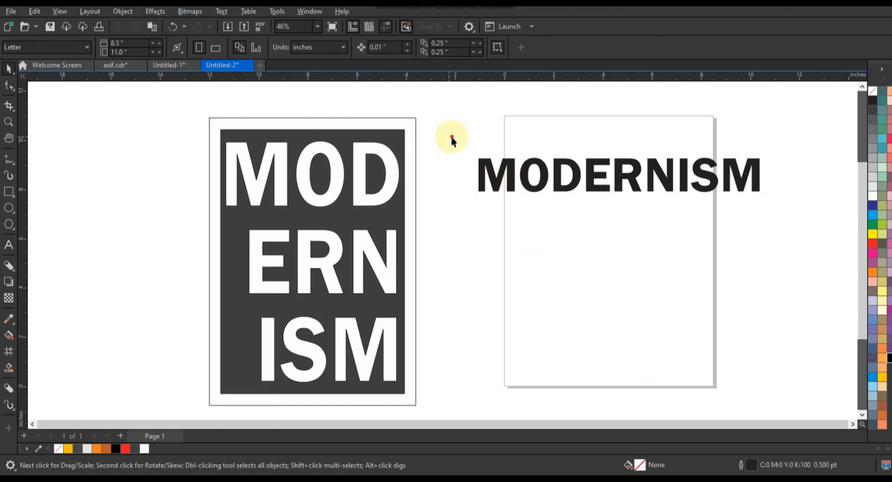
Enlarge all nine separated letters together to about 21.55 in wide and fill them with orange
drag(451, 138, 792, 260)
drag(477, 195, 632, 281)
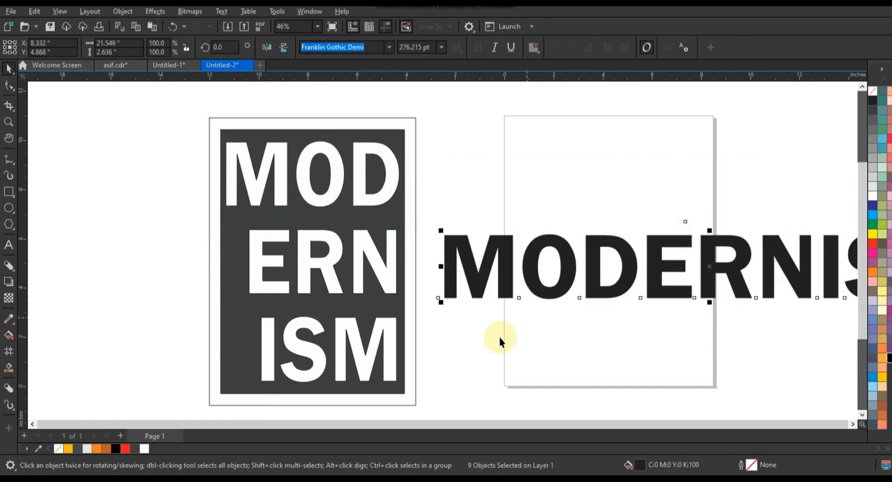
click(100, 447)
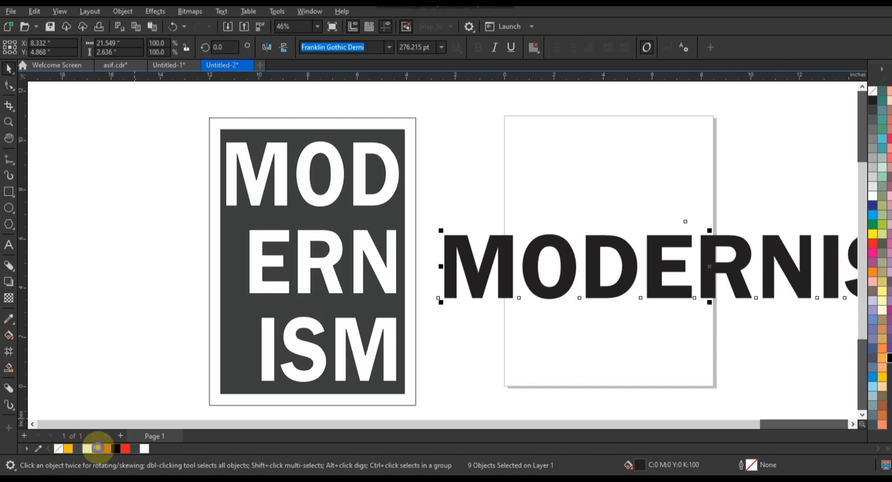
click(506, 366)
Move the orange M over the poster's upper-left corner and rotate it about 12.7 degrees counterclockwise
drag(479, 274, 241, 141)
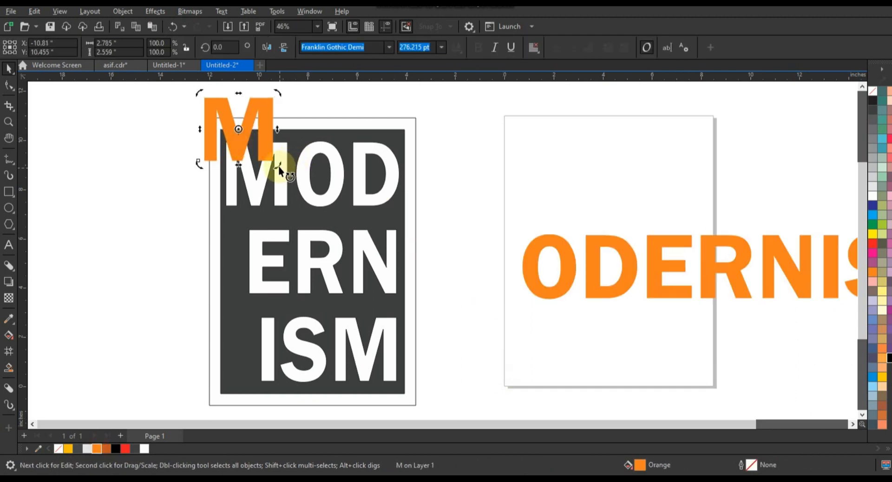
drag(278, 166, 263, 134)
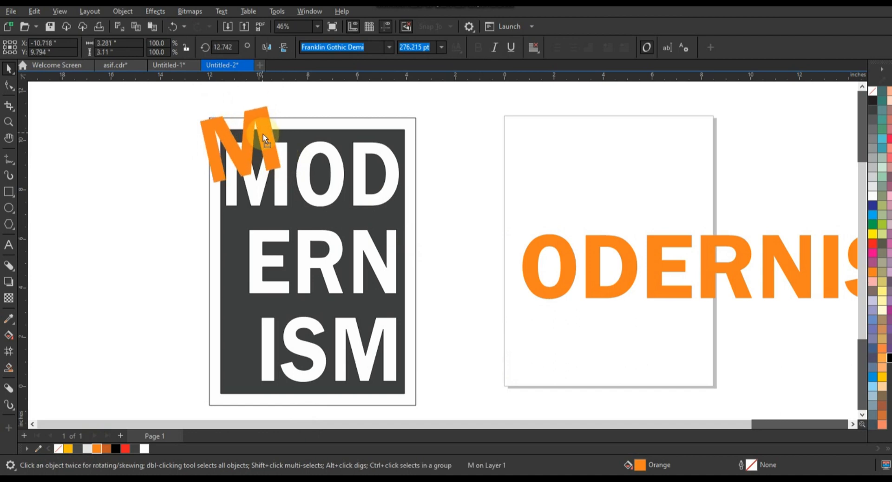
click(263, 134)
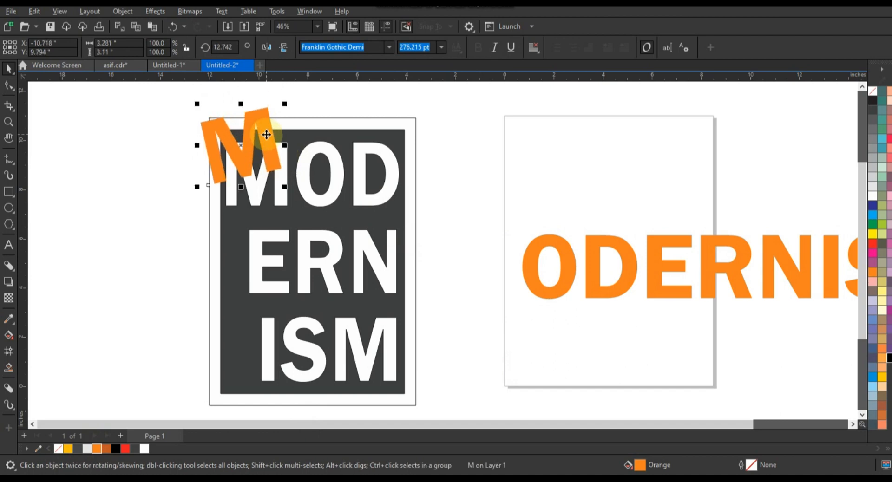
Place the orange O above the cut-out O and tilt it about 15 degrees clockwise
drag(565, 290, 342, 158)
click(343, 159)
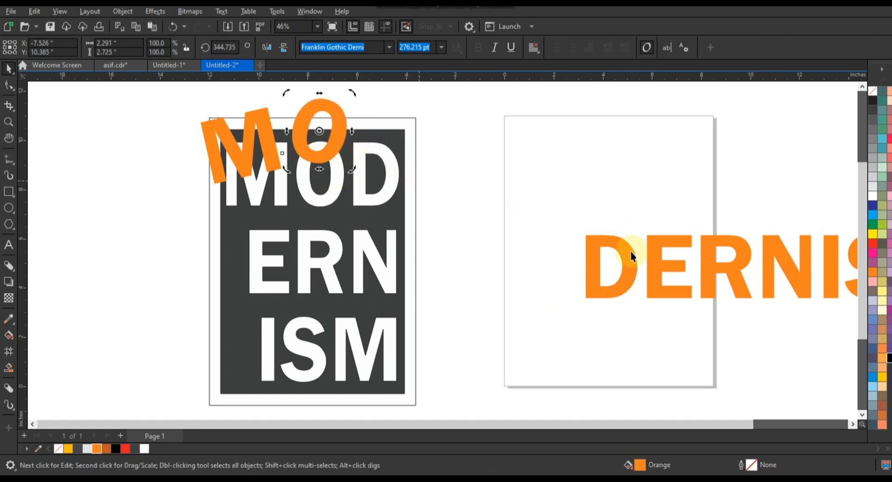
Place the orange D over the cut-out D and rotate it about 20 degrees counterclockwise
drag(631, 252, 405, 153)
click(405, 153)
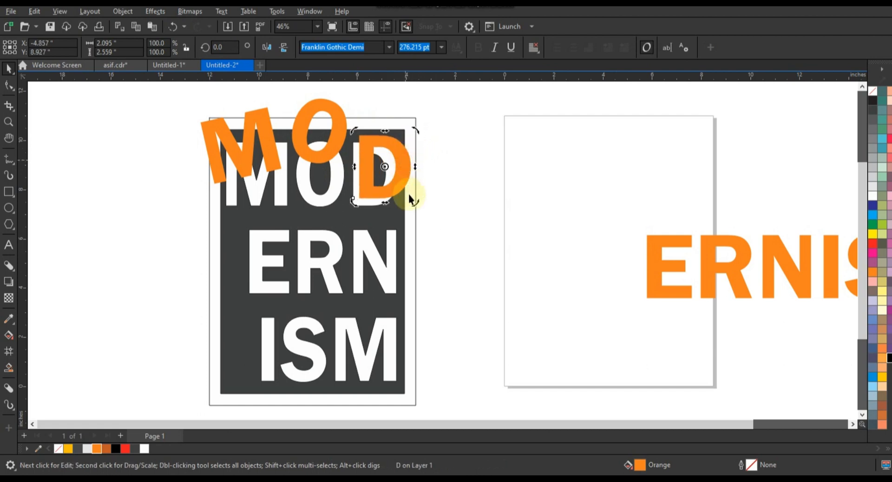
drag(416, 202, 402, 169)
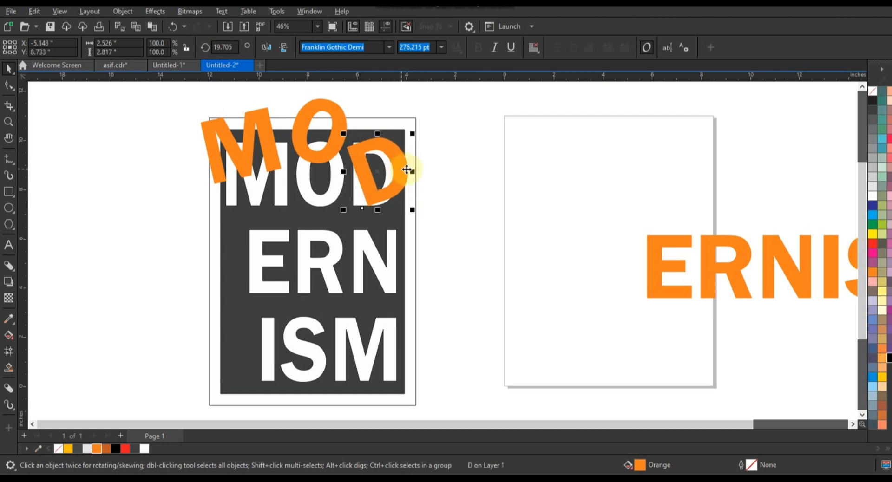
click(484, 184)
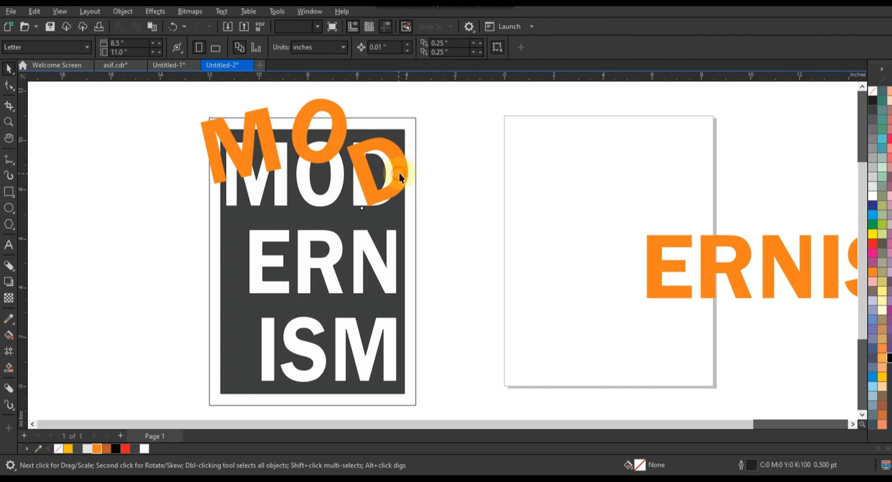
click(539, 190)
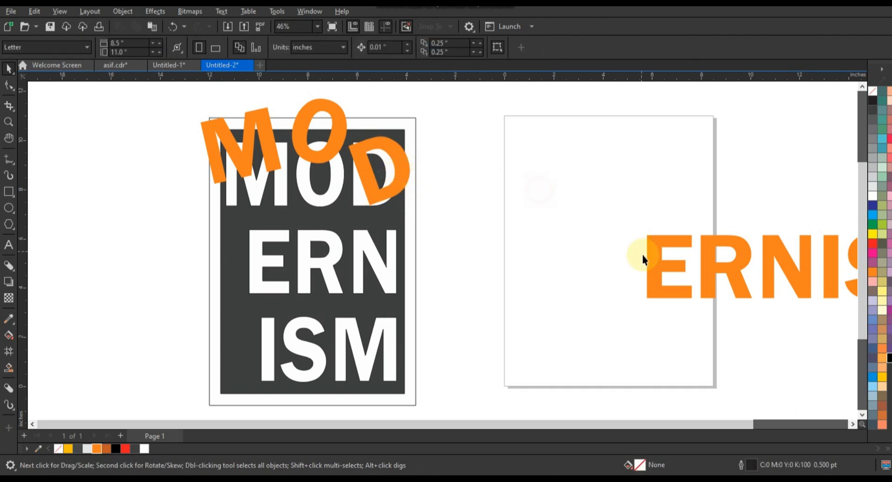
Place the orange E over the poster's left edge beside the cut-out E and rotate it about 20 degrees counterclockwise
drag(662, 266, 223, 263)
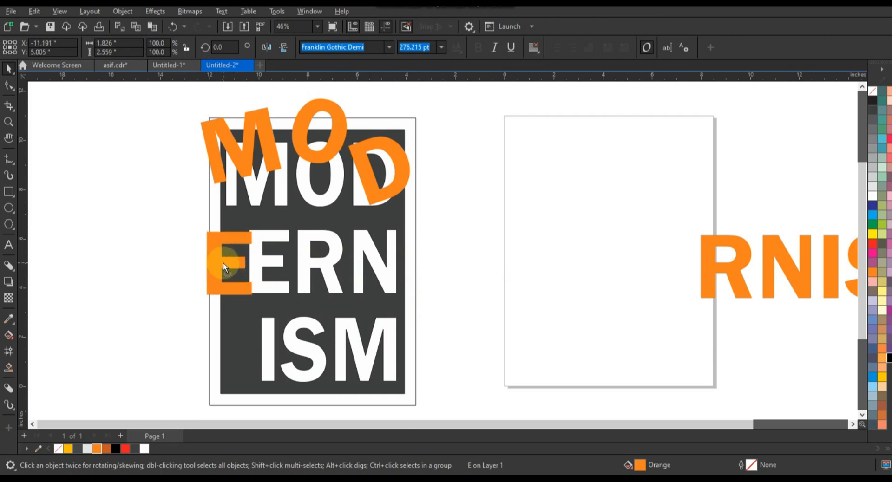
click(235, 293)
mouse_move(258, 301)
mouse_down()
mouse_move(259, 283)
mouse_move(261, 290)
mouse_up()
click(226, 285)
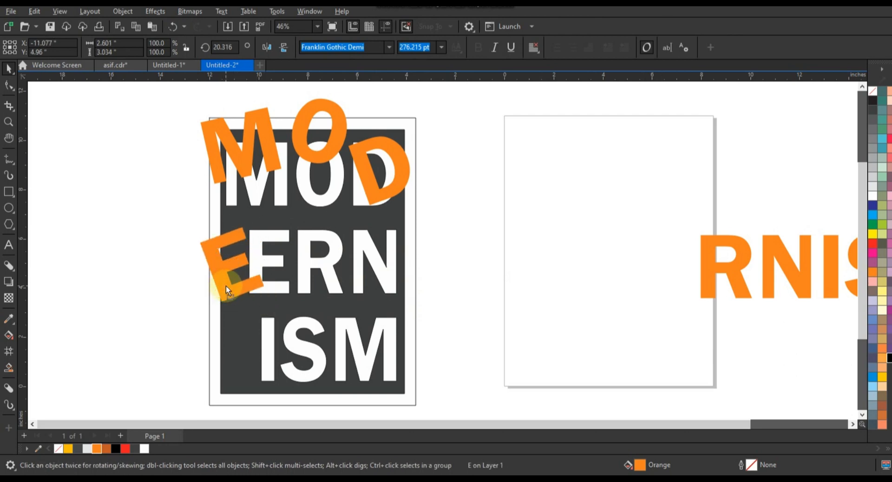
click(591, 328)
Place the orange R over the cut-out R, tilt it about 14 degrees clockwise and shift it slightly left
drag(713, 270, 305, 263)
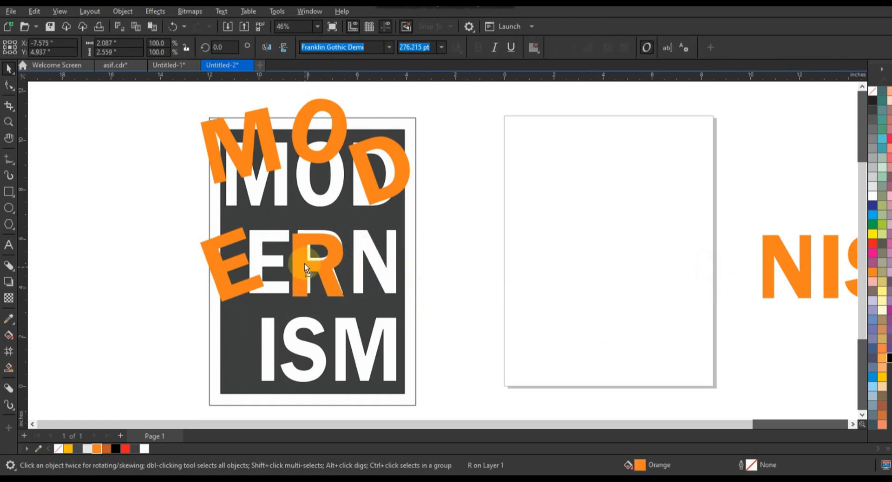
click(305, 264)
drag(349, 299, 332, 303)
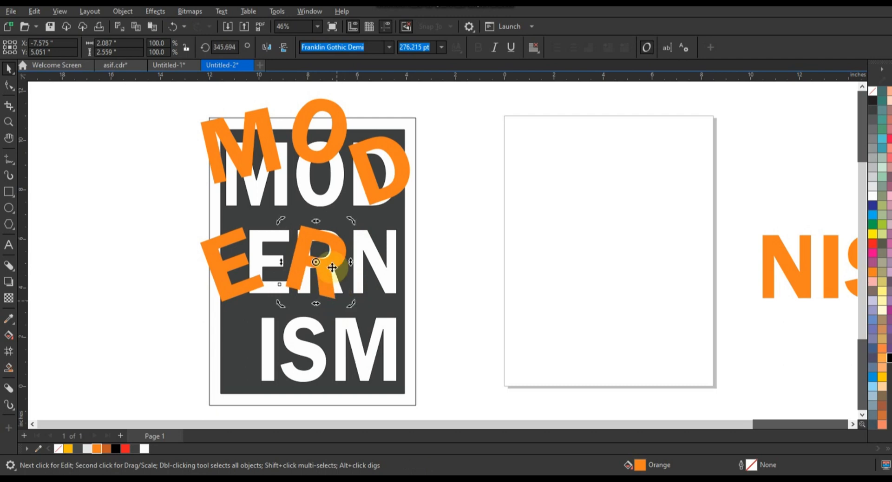
click(325, 258)
Place the orange N over the cut-out N at the poster's right edge and tilt it about 6 degrees clockwise
drag(781, 261, 387, 261)
click(387, 261)
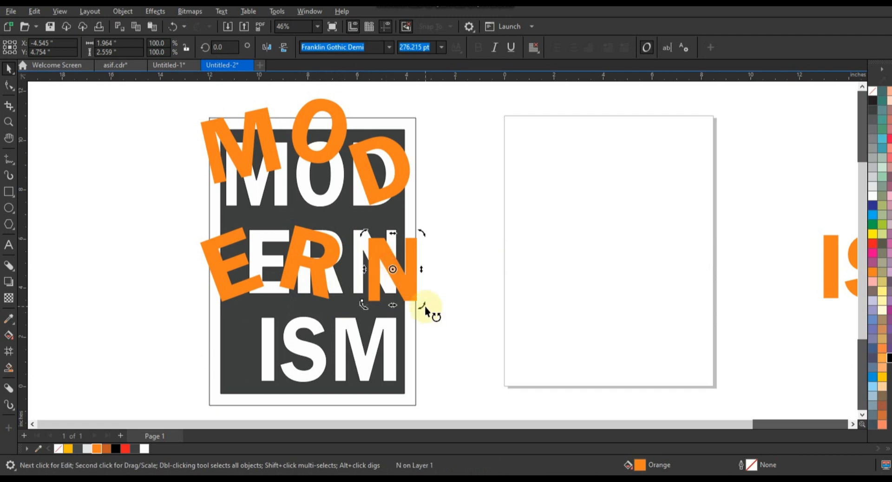
drag(424, 309, 422, 313)
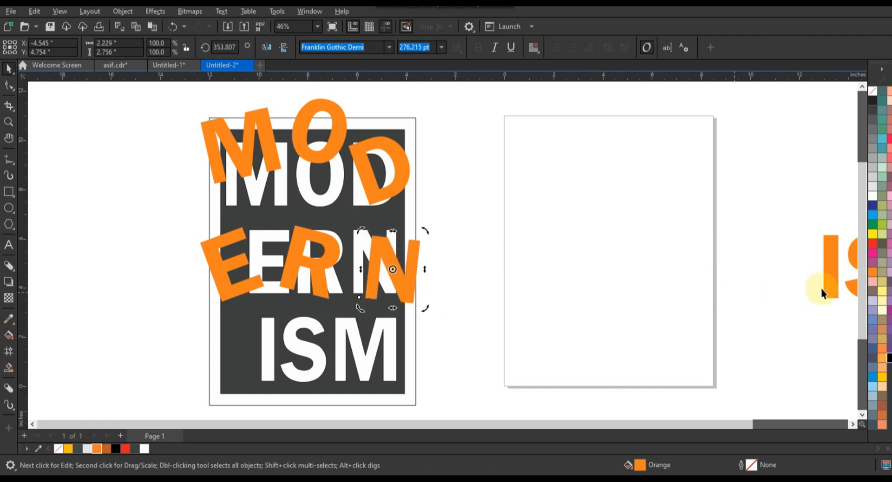
Place the orange I left of the cut-out I in the bottom row and rotate it about 48 degrees clockwise
drag(572, 326, 249, 358)
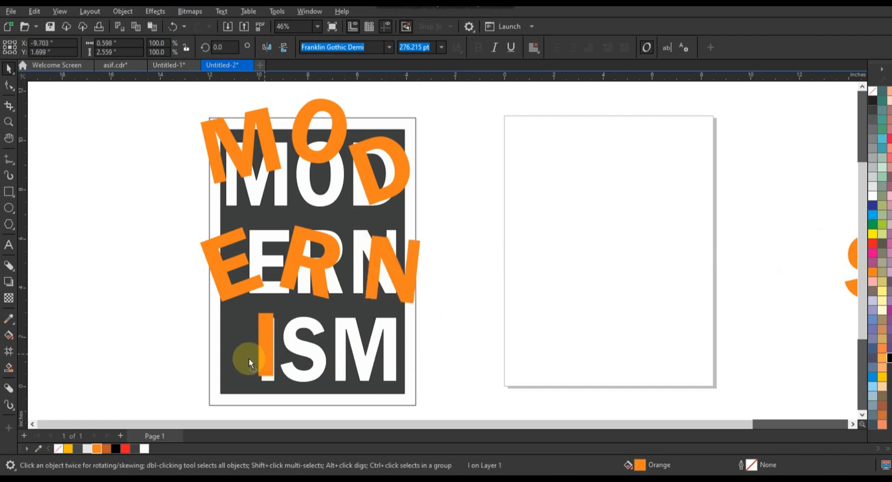
click(248, 359)
drag(263, 313, 275, 338)
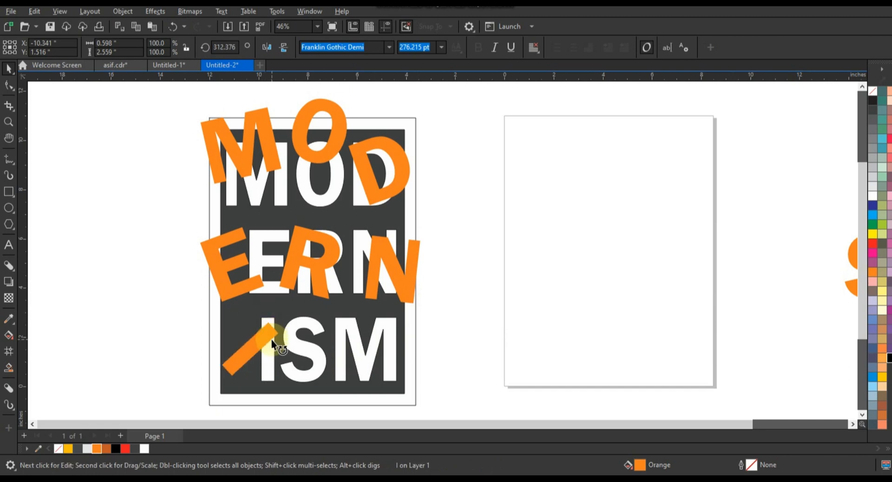
click(255, 346)
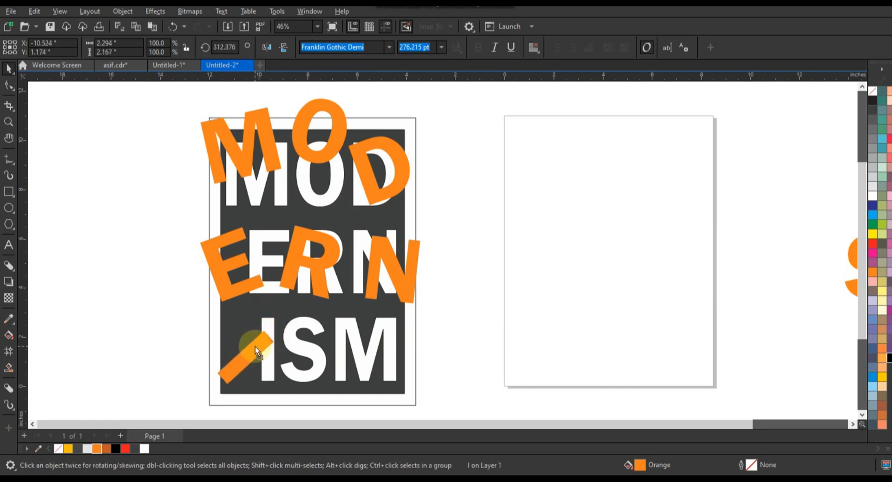
Place the orange S over the cut-out S and the last orange M over the cut-out M, tilting the M slightly counterclockwise
drag(853, 293, 283, 375)
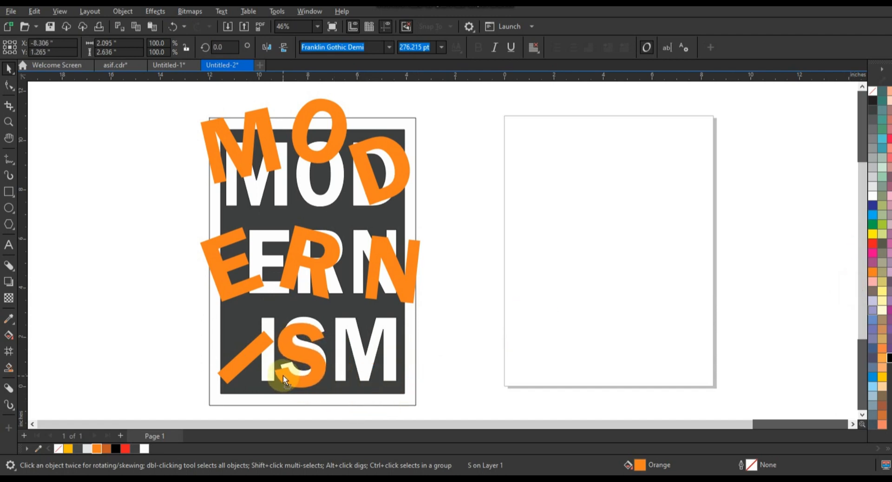
click(853, 425)
drag(826, 296, 266, 394)
click(266, 393)
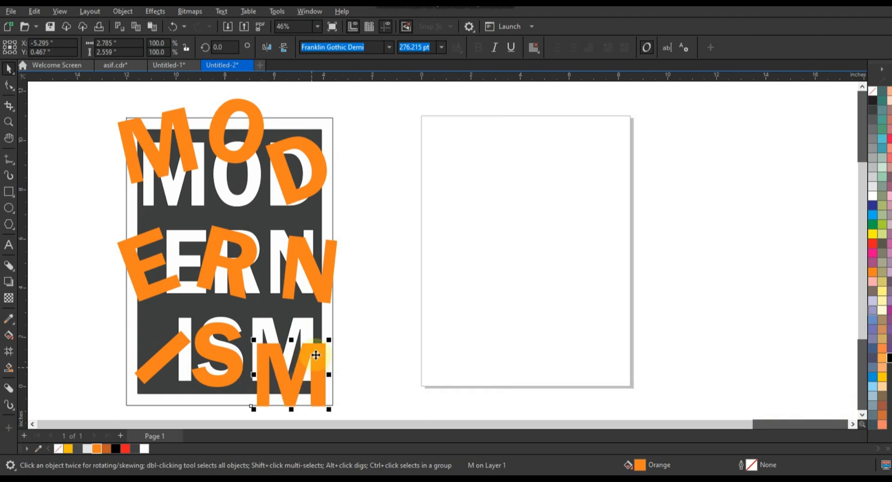
drag(328, 345, 325, 319)
Select all nine orange letters on the poster and convert them to curves
shift+click(204, 351)
shift+click(170, 356)
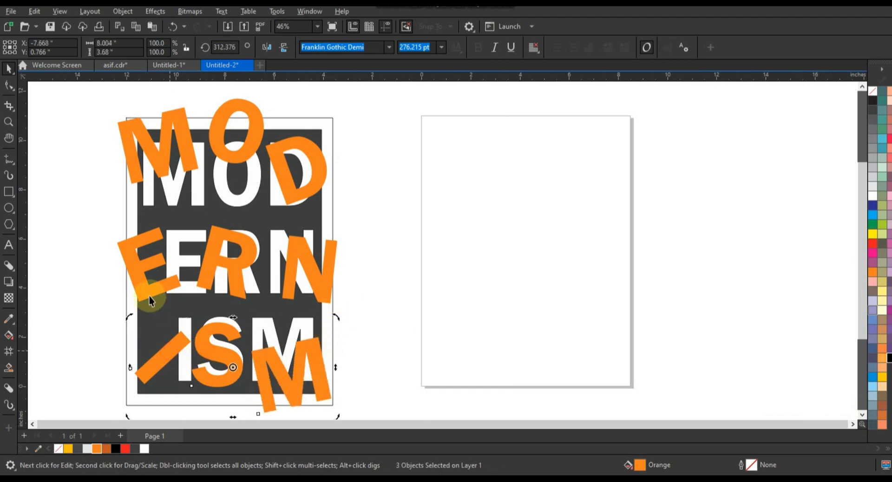
shift+click(313, 273)
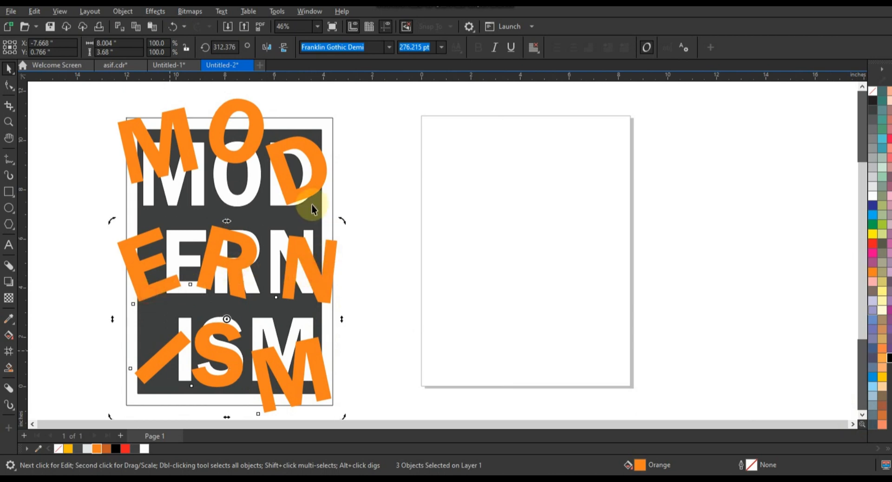
shift+click(310, 195)
shift+click(258, 114)
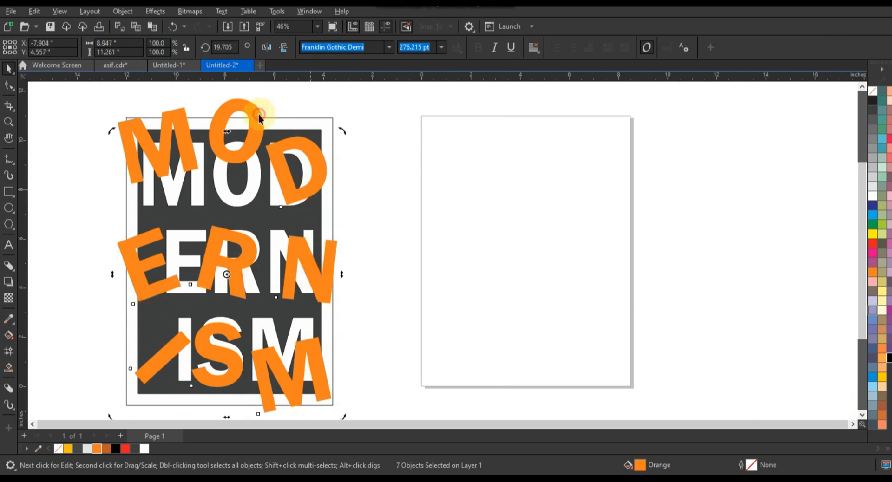
shift+click(177, 115)
shift+click(177, 112)
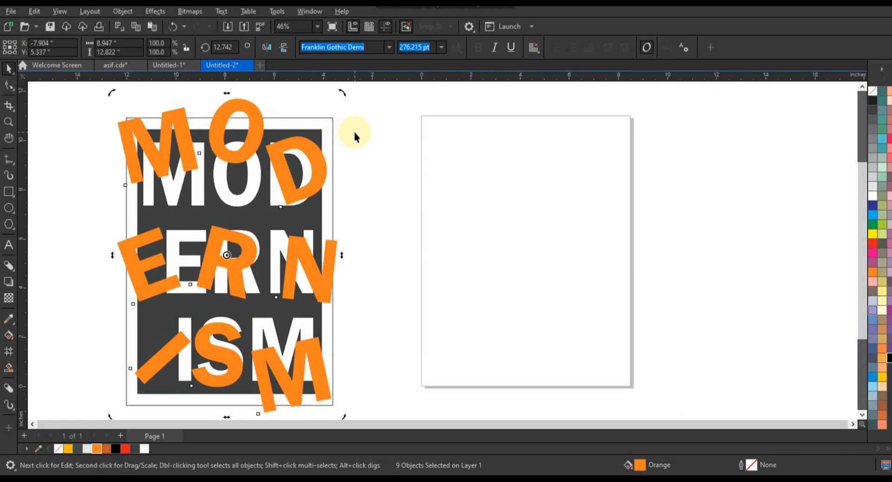
key(ctrl+q)
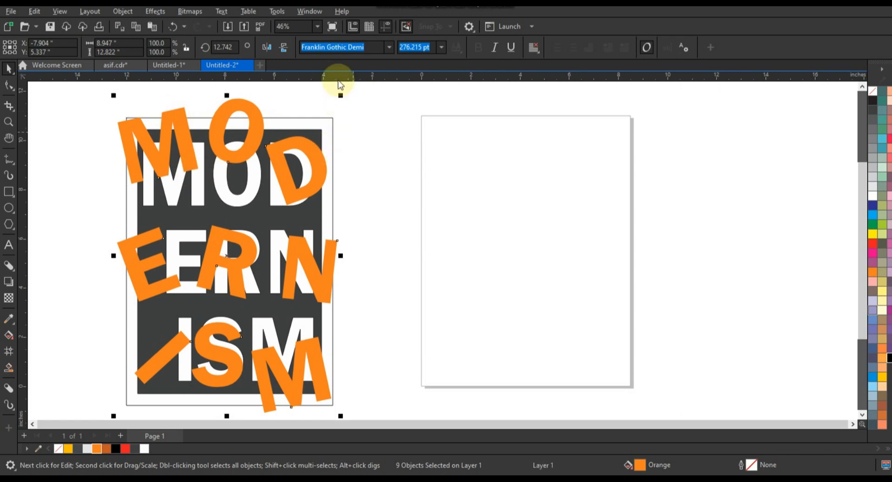
Send the orange letters to the back of the page and raise them one level, between the white poster rectangle and the dark panel
right_click(318, 166)
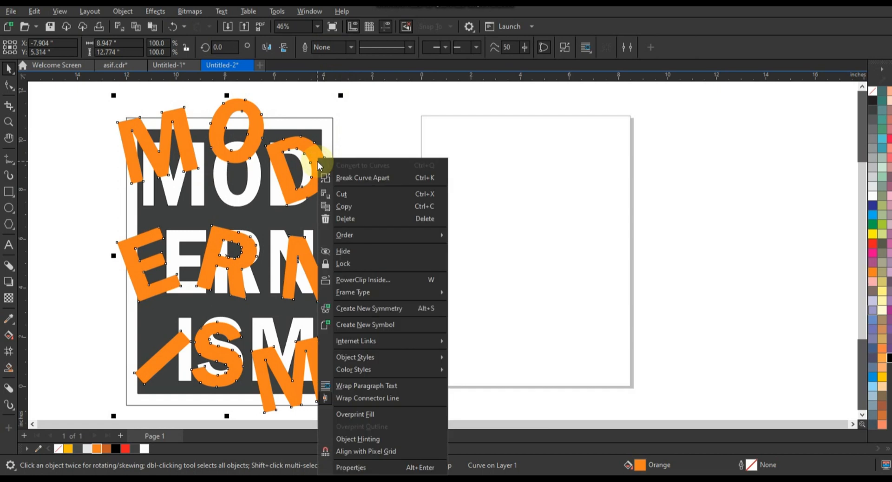
mouse_move(376, 232)
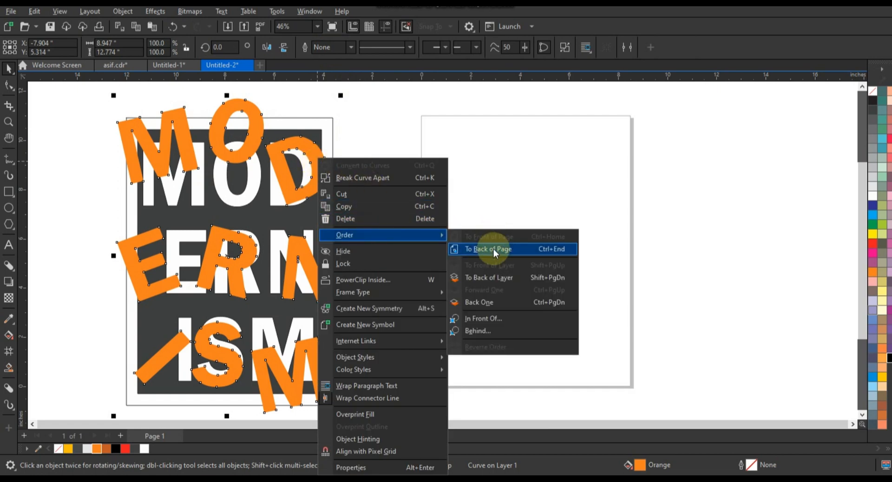
click(493, 249)
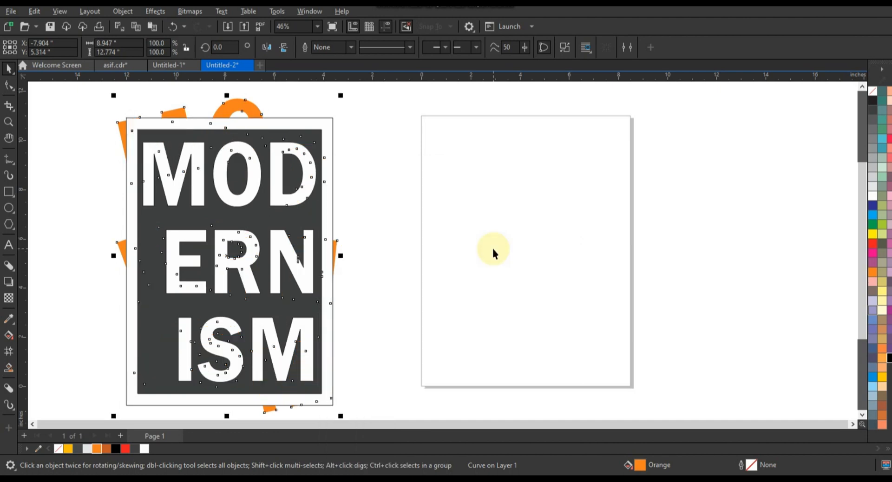
click(493, 249)
click(254, 109)
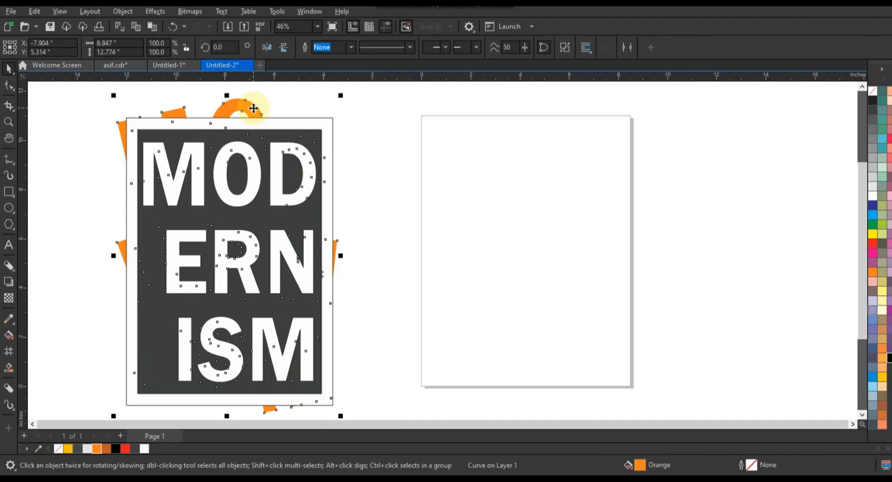
key(ctrl+Page_Up)
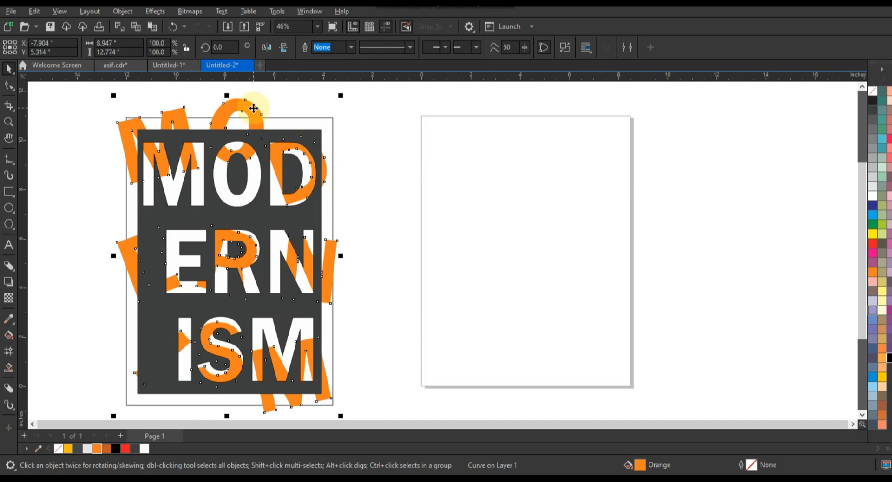
Recolor the scattered letters yellow (#FABB0C) and PowerClip them inside the white poster rectangle
click(69, 449)
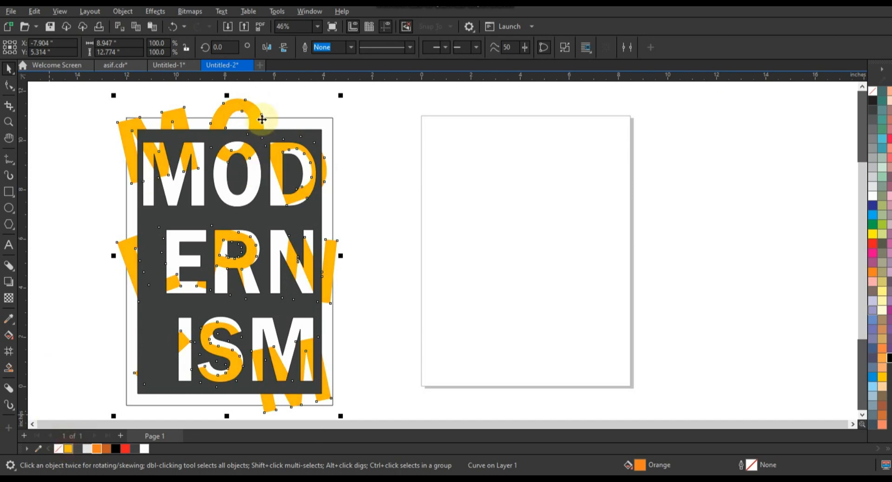
right_click(259, 114)
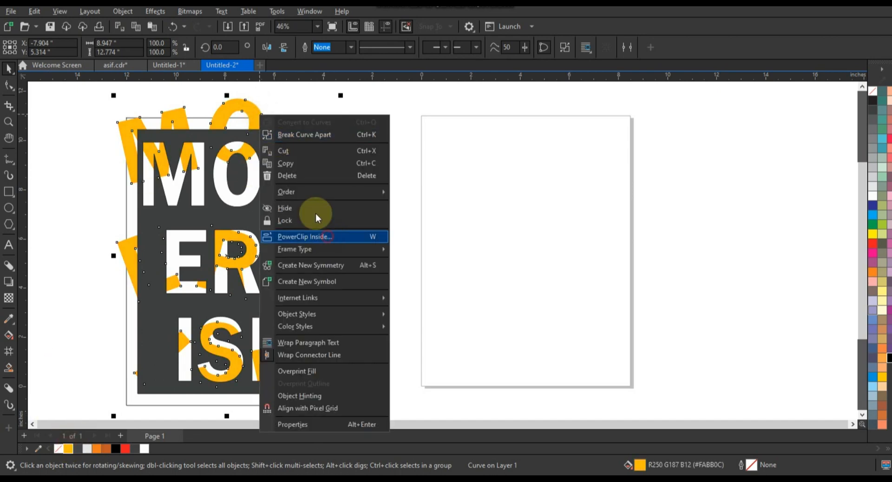
click(314, 216)
click(329, 124)
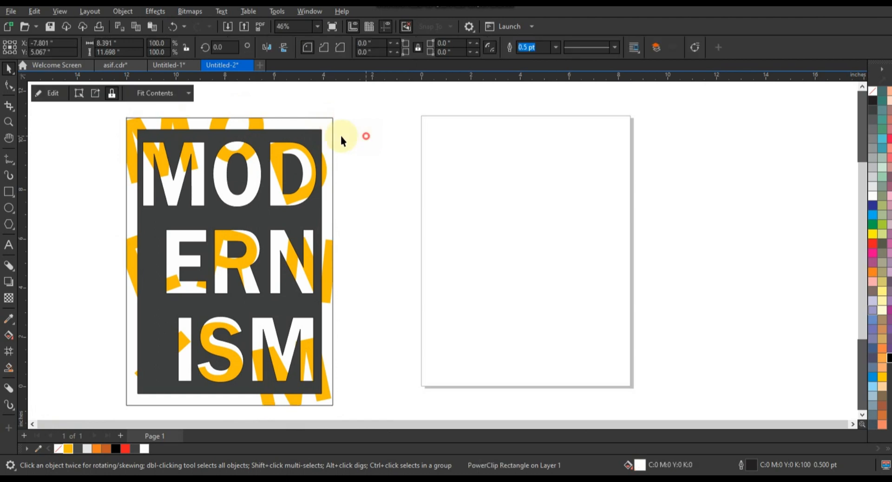
Duplicate the dark cut-out panel to the right of the poster and fill the copy with black (C100 M100 Y100 K100)
click(320, 136)
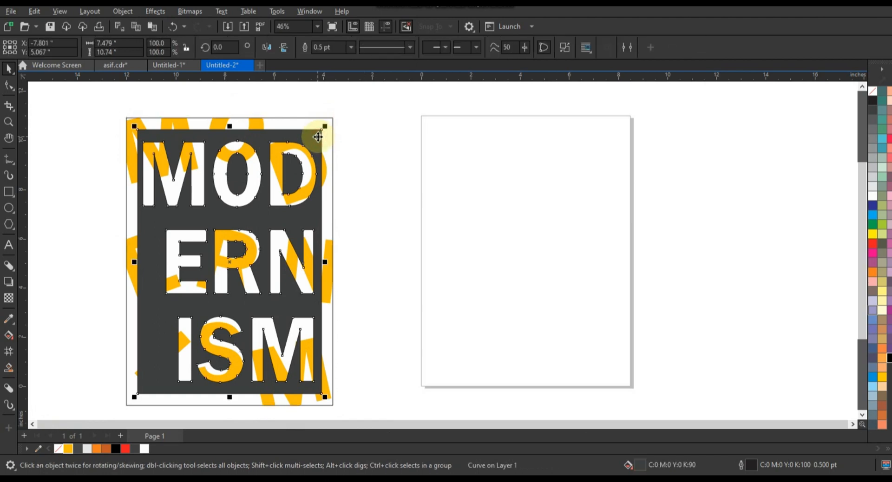
drag(318, 137, 519, 139)
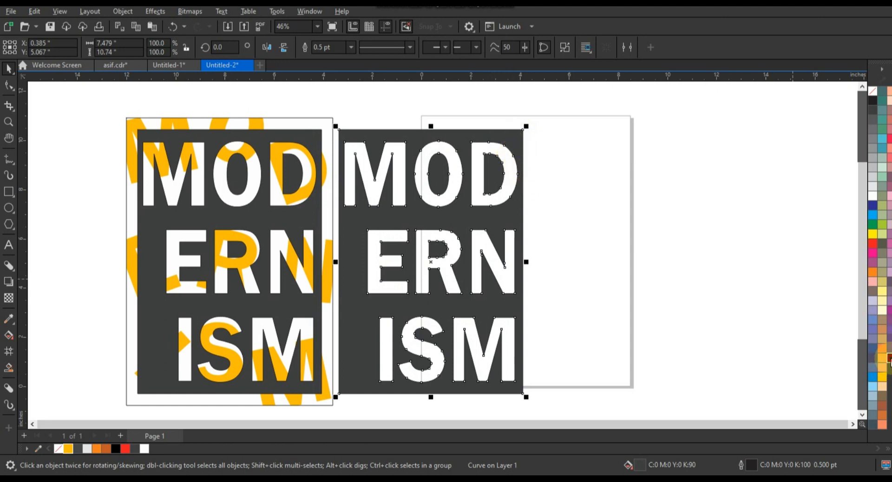
click(889, 359)
Convert the black panel copy to a 300 dpi CMYK bitmap with anti-aliasing and a transparent background
click(187, 15)
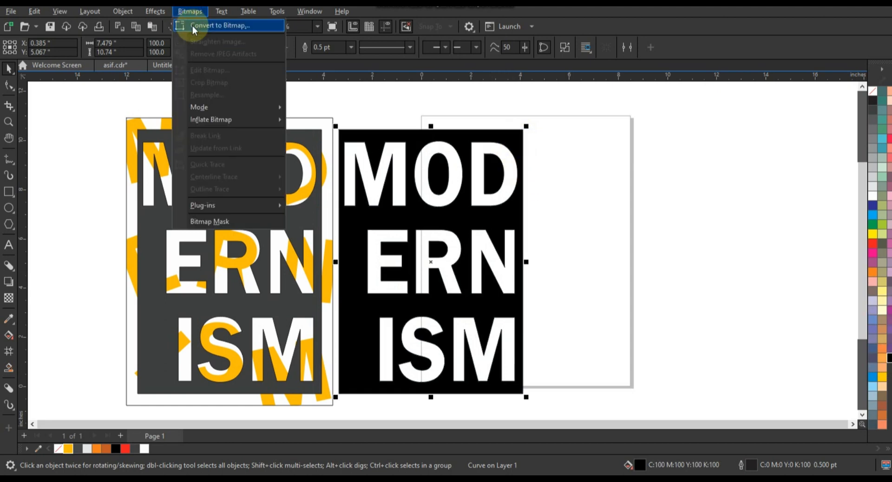
click(192, 24)
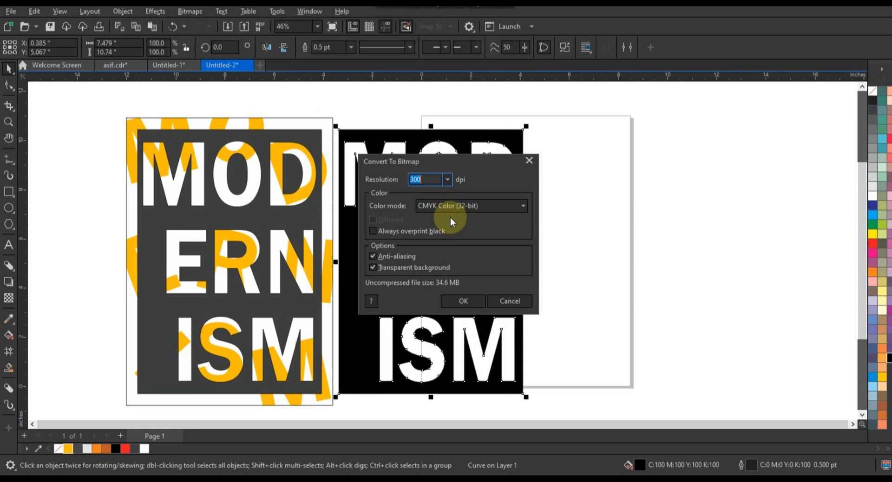
click(460, 302)
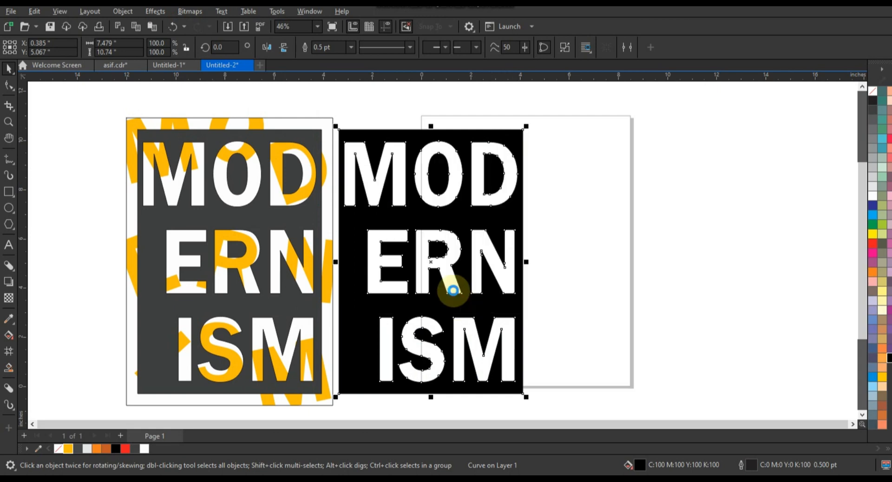
Apply a Gaussian Blur with a 20-pixel radius to the black panel bitmap
click(130, 14)
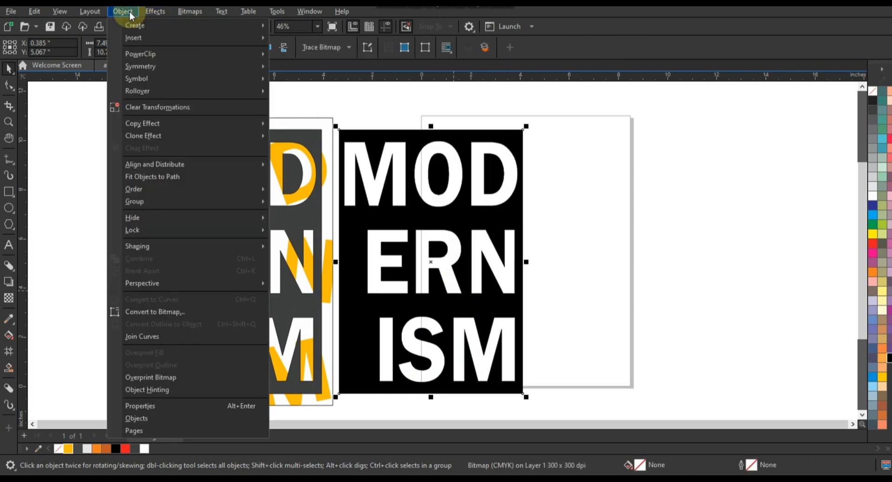
mouse_move(154, 13)
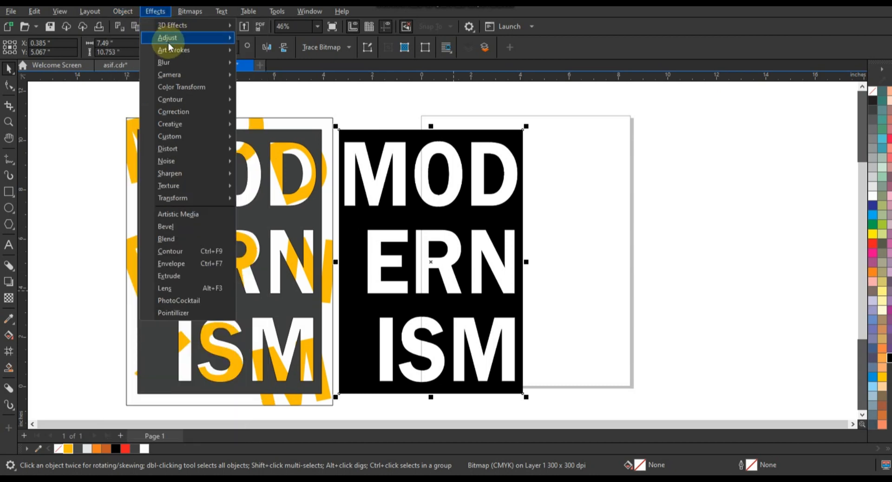
mouse_move(173, 70)
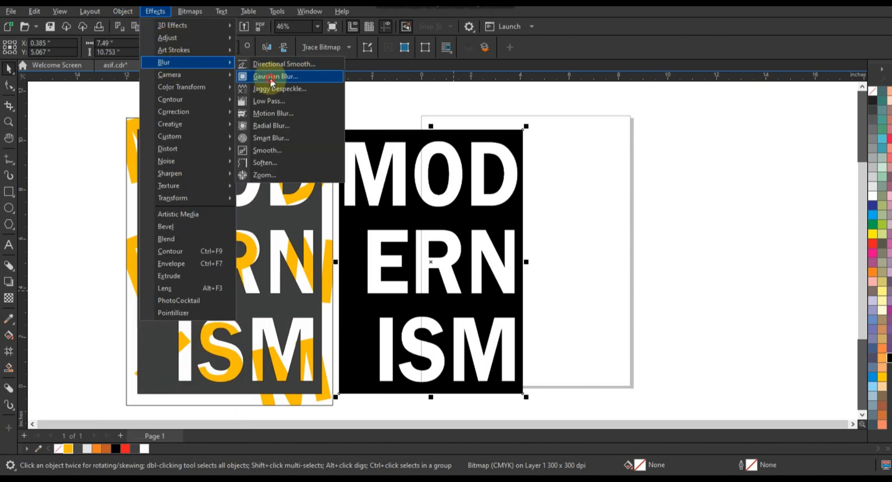
click(271, 77)
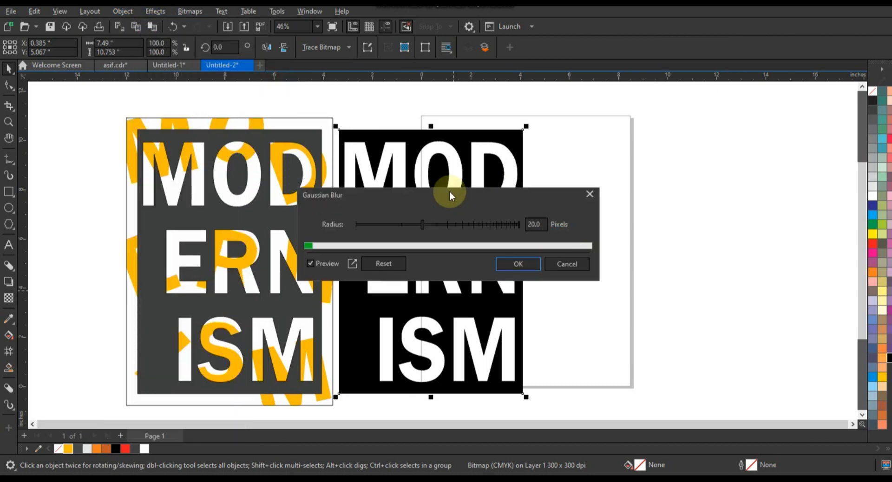
drag(450, 191, 610, 191)
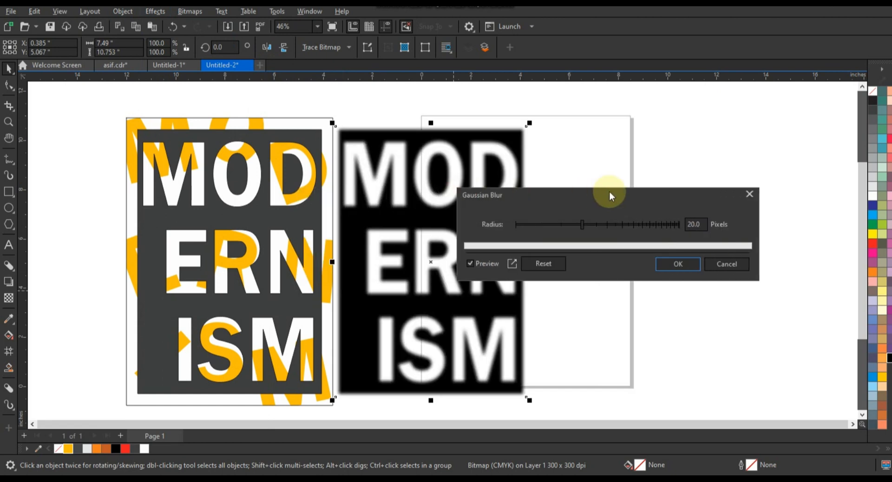
click(667, 264)
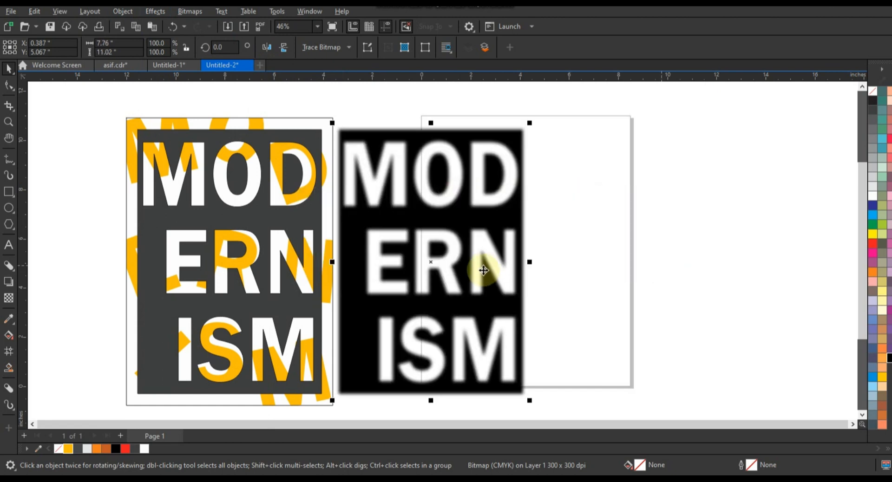
Place the blurred black bitmap behind the dark lettering panel, offset slightly downward, and give it a uniform transparency of 28
drag(483, 270, 286, 288)
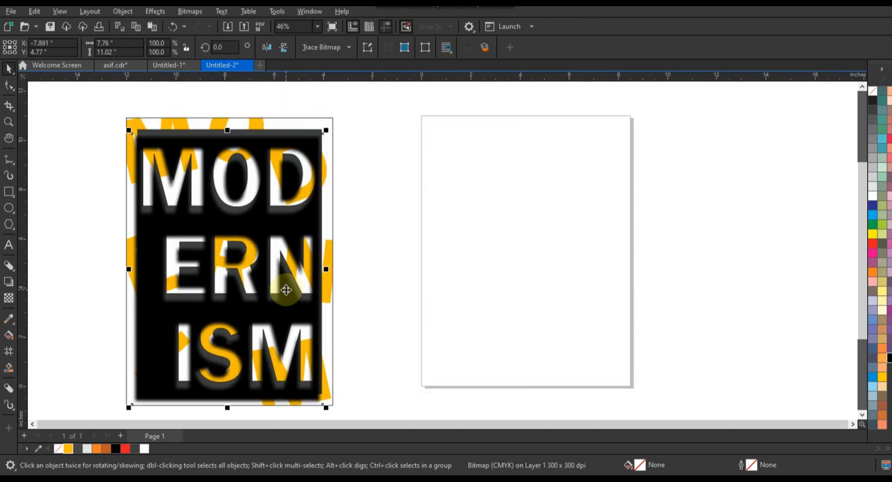
key(ctrl+Page_Down)
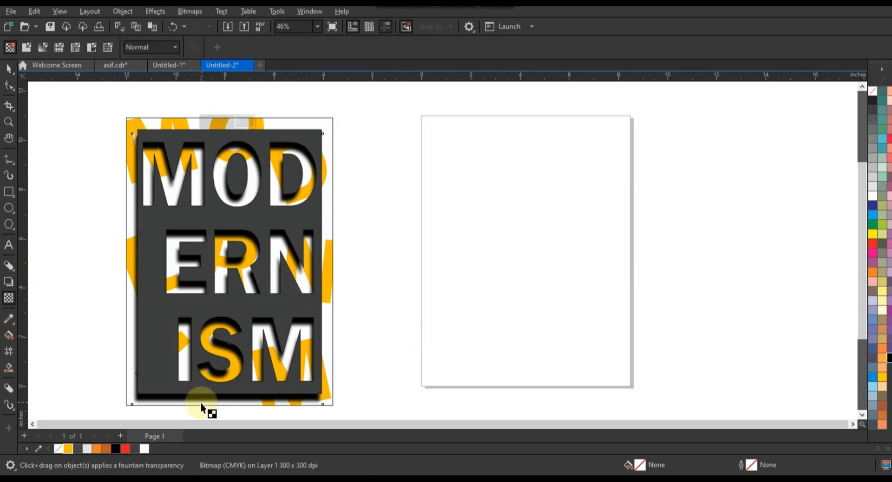
click(211, 121)
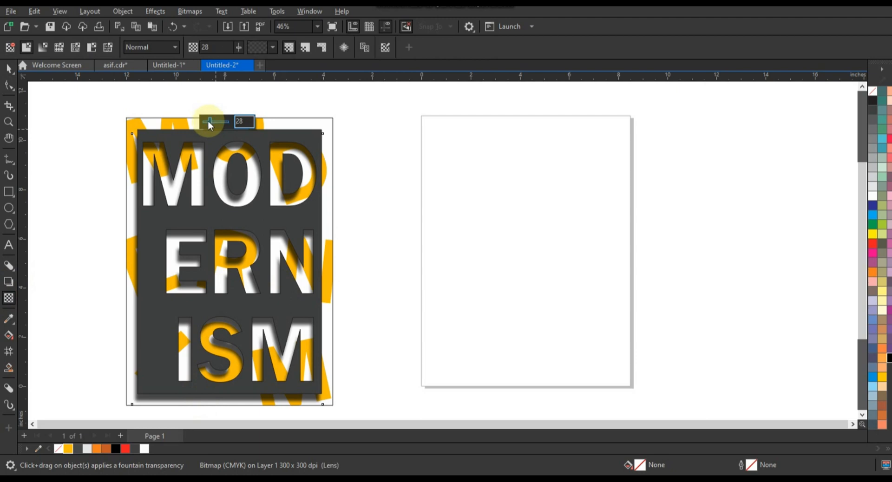
Remove the outlines from all the poster objects, including the white background rectangle
click(8, 68)
drag(83, 96, 349, 406)
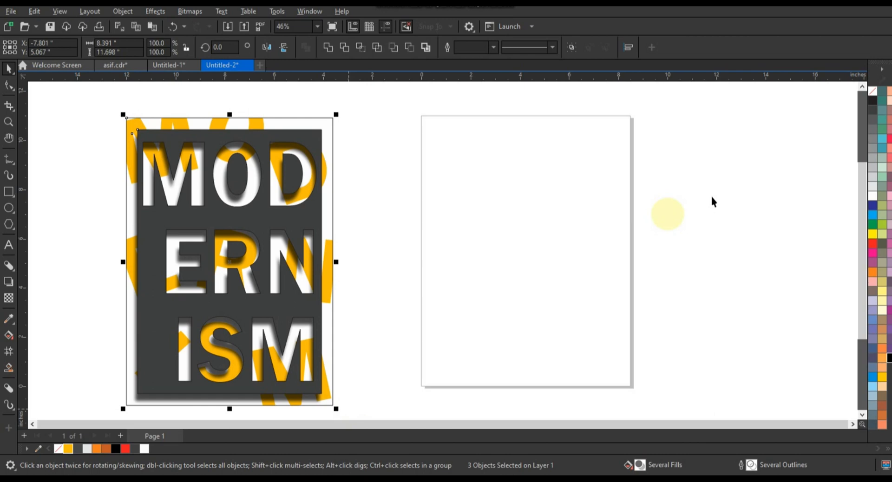
right_click(872, 95)
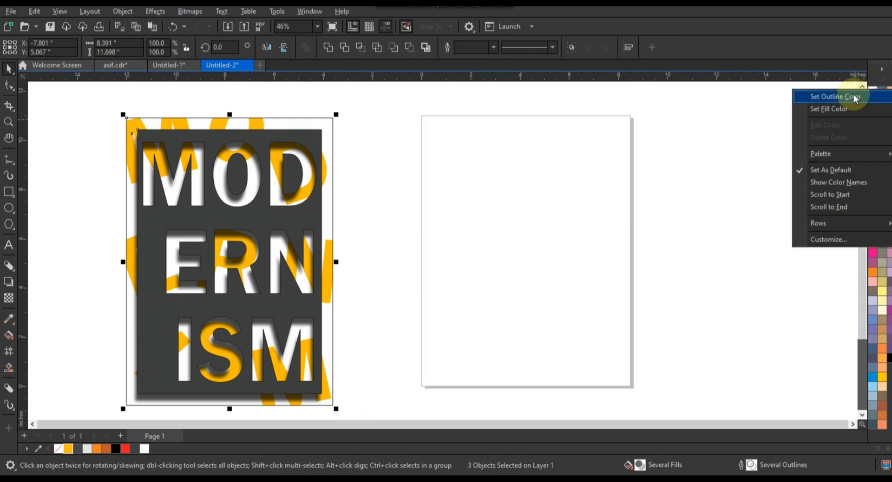
click(446, 195)
right_click(872, 92)
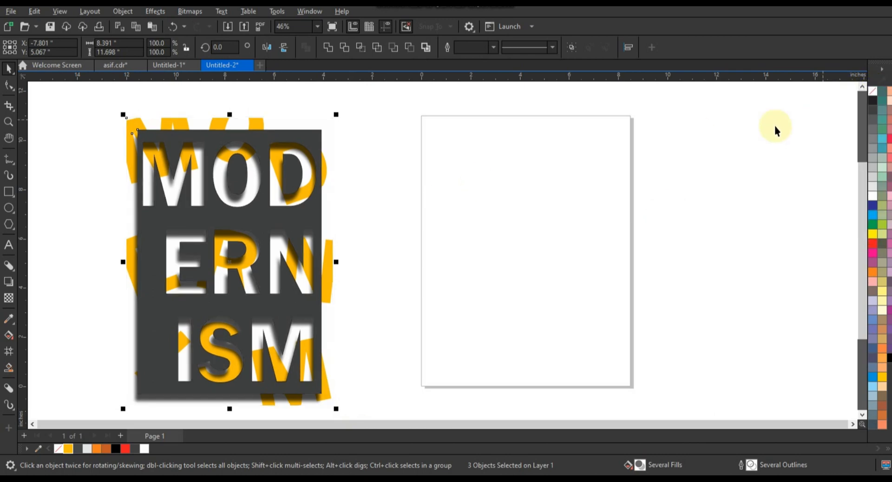
click(418, 200)
Fill the cut-out lettering panel with black (C0 M0 Y0 K100)
scroll(113, 183, up, 2)
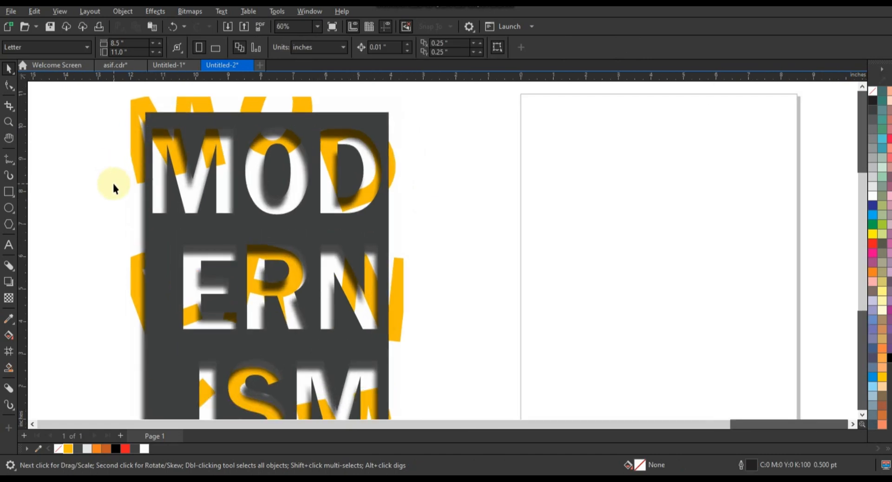
scroll(113, 184, down, 2)
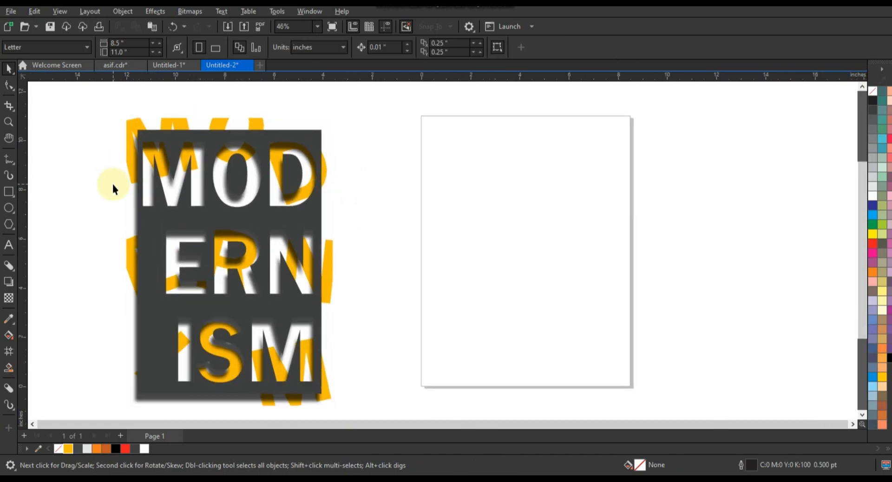
click(177, 221)
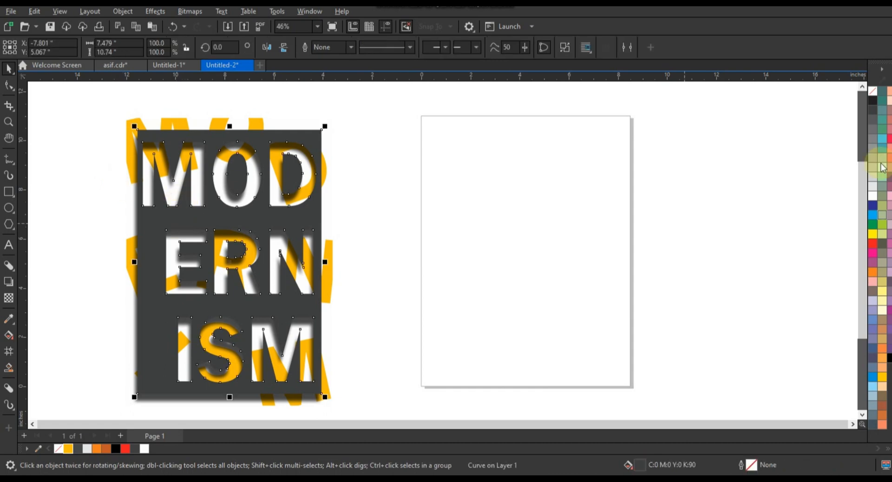
click(872, 102)
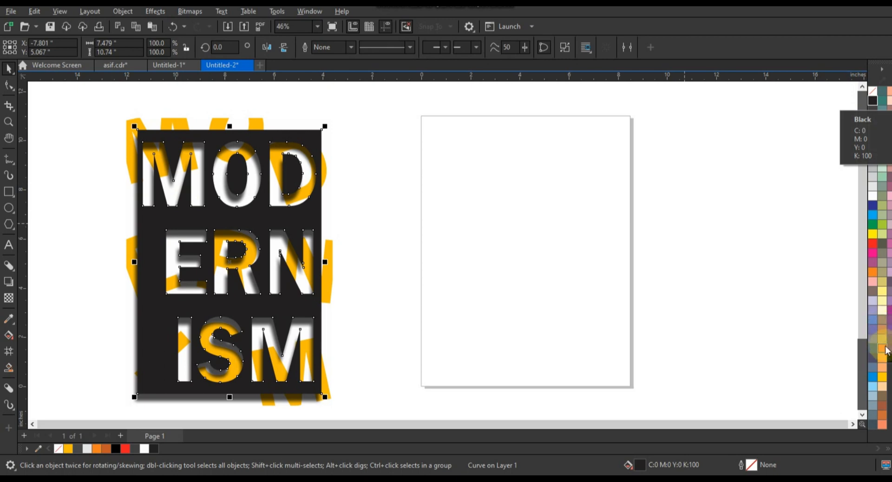